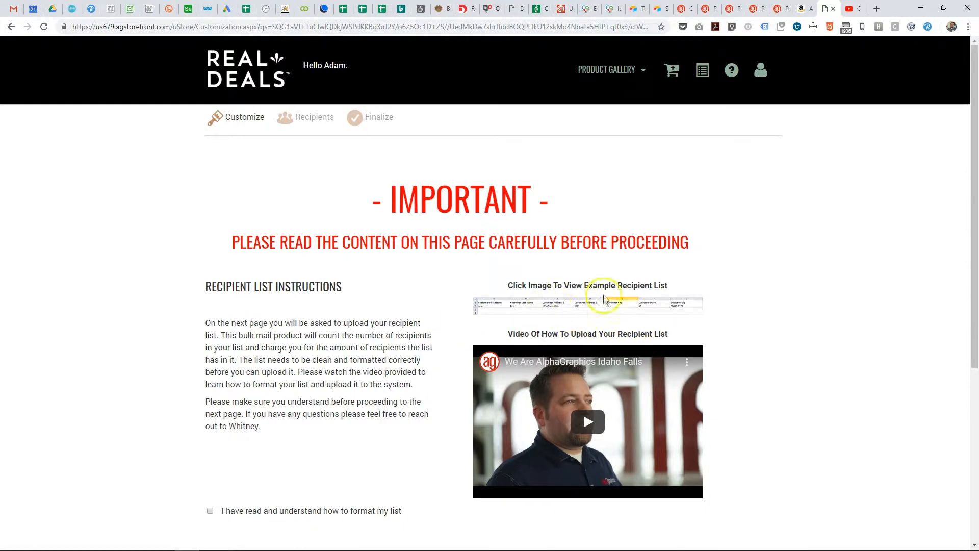
Step: View the example recipient list, then confirm having read the list formatting instructions and continue to the Recipients page
left_click(558, 308)
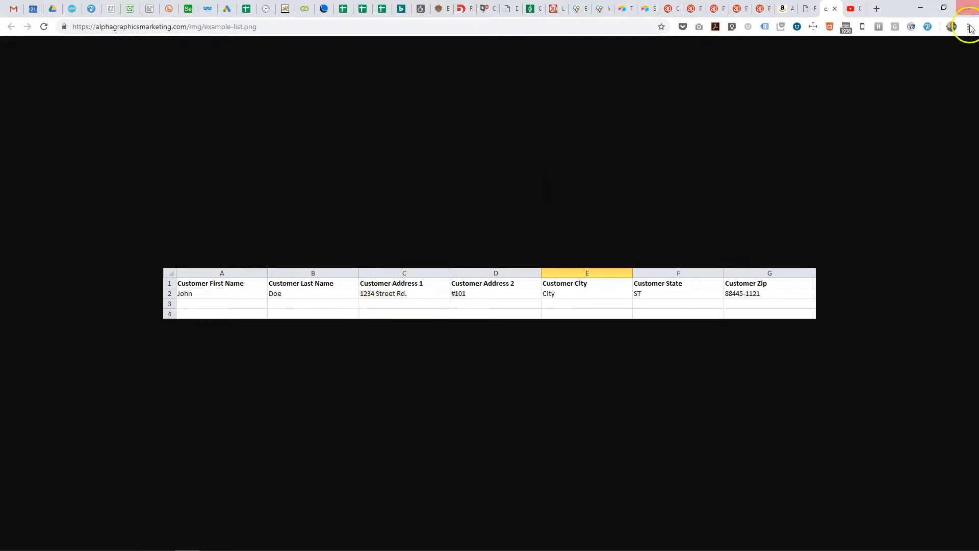
left_click(834, 9)
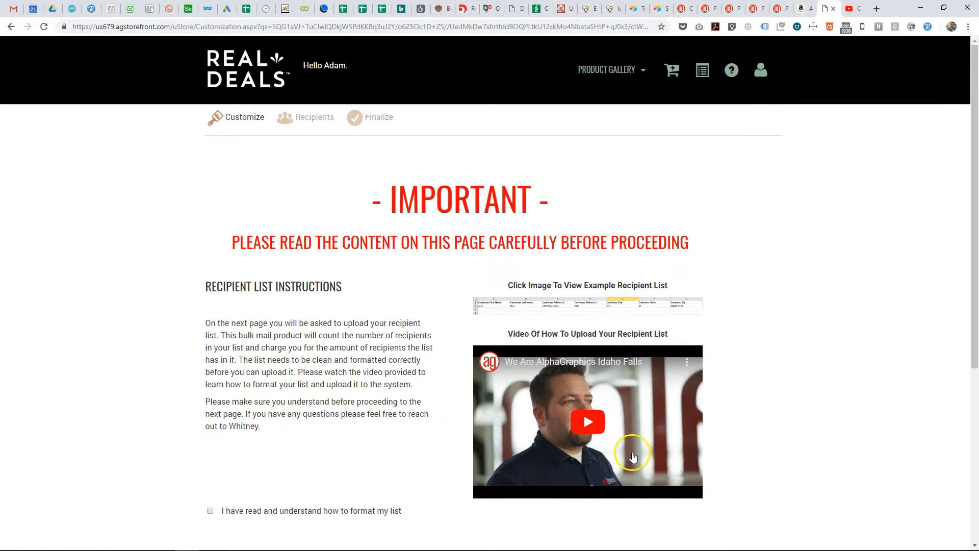
scroll(316, 452, "down", 1)
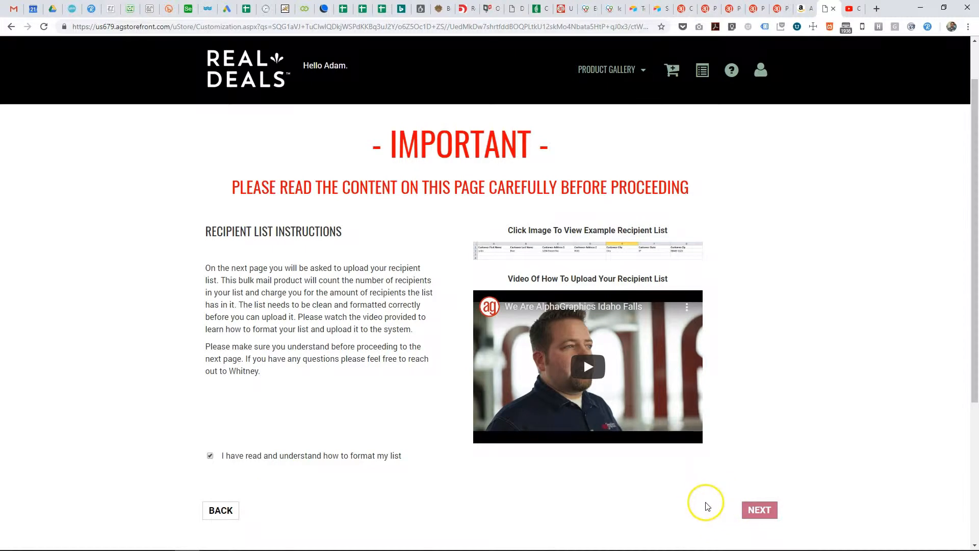
left_click(758, 509)
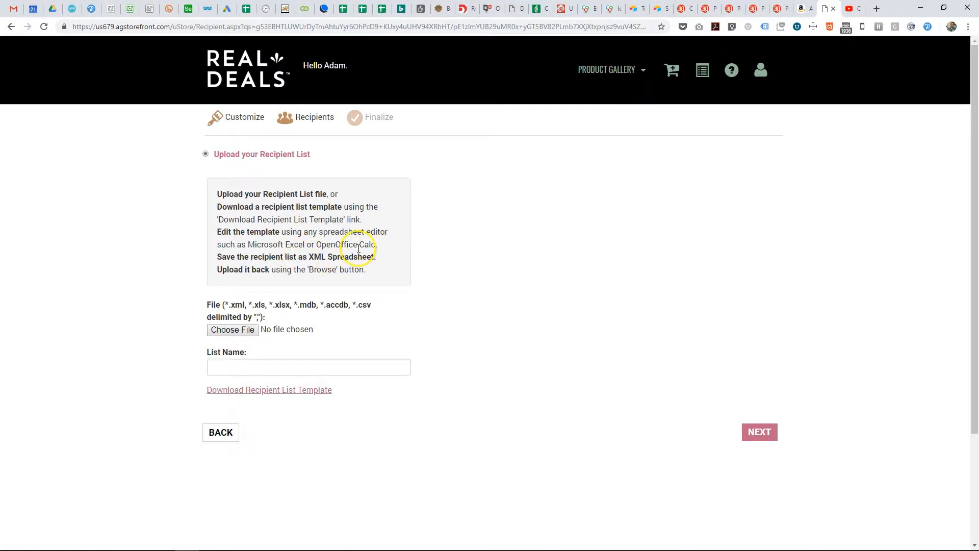
Step: Download the recipient list template and save it as RecipientListTemplate.xls in the Lists folder
left_click(249, 395)
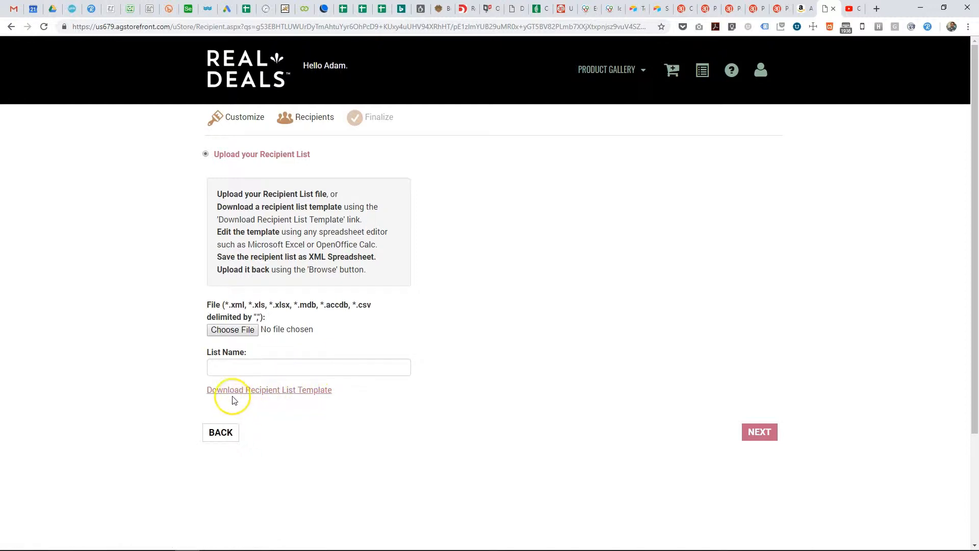
left_click(281, 393)
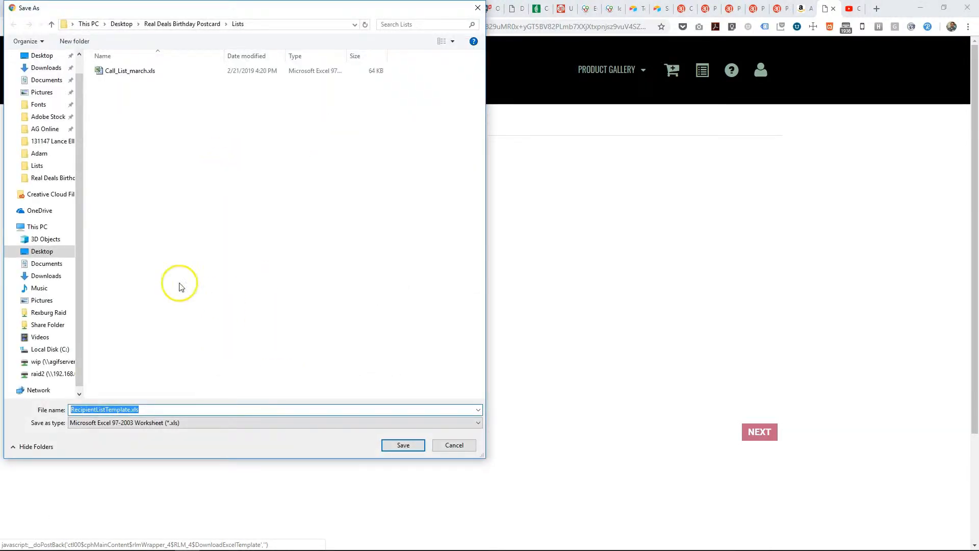
left_click(402, 445)
Step: Show the downloaded template in its folder and open RecipientListTemplate.xls in Excel
left_click(106, 539)
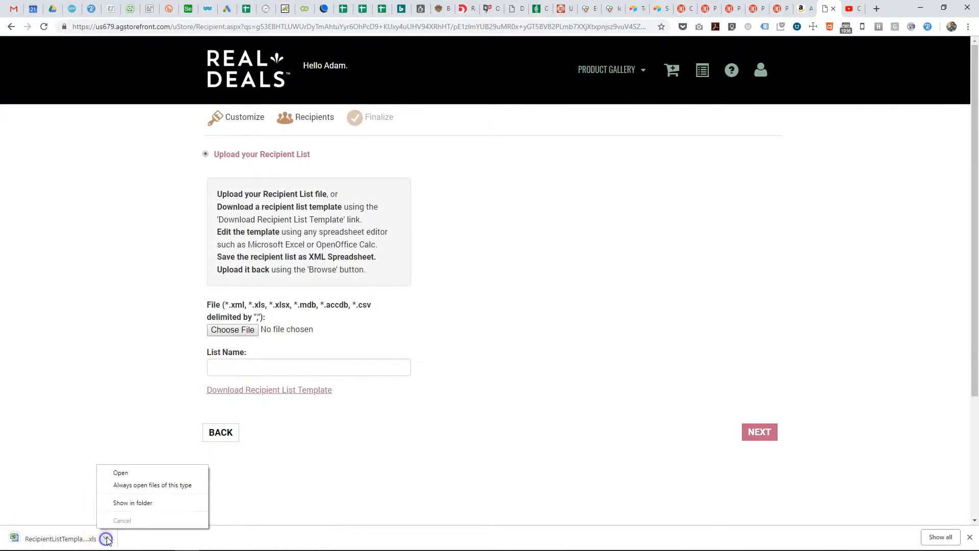
left_click(131, 502)
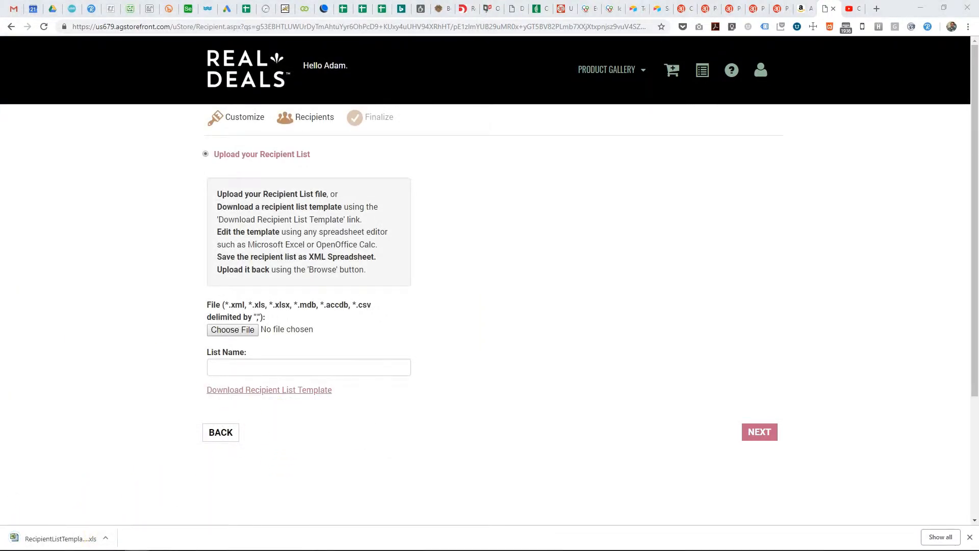
left_click_drag(148, 153, 562, 124)
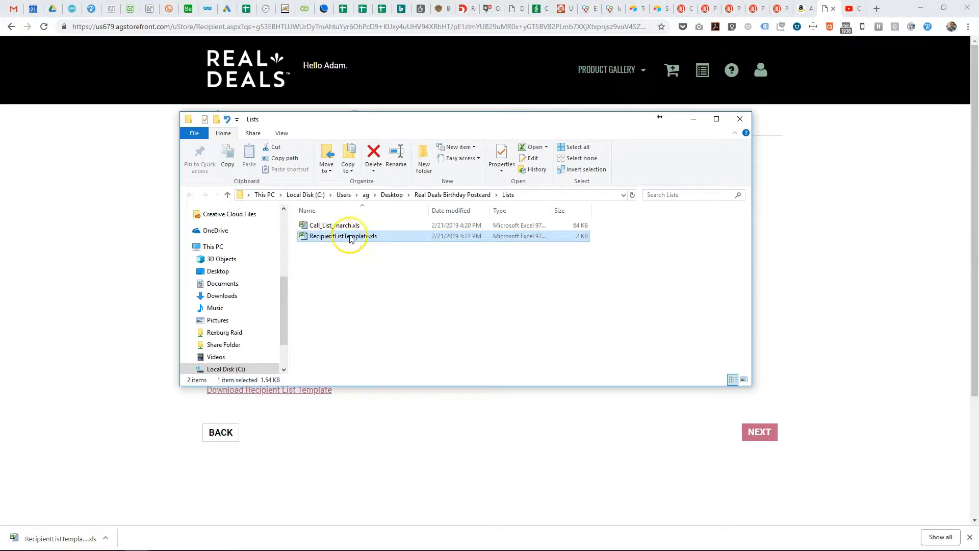
double_click(308, 237)
left_click(450, 307)
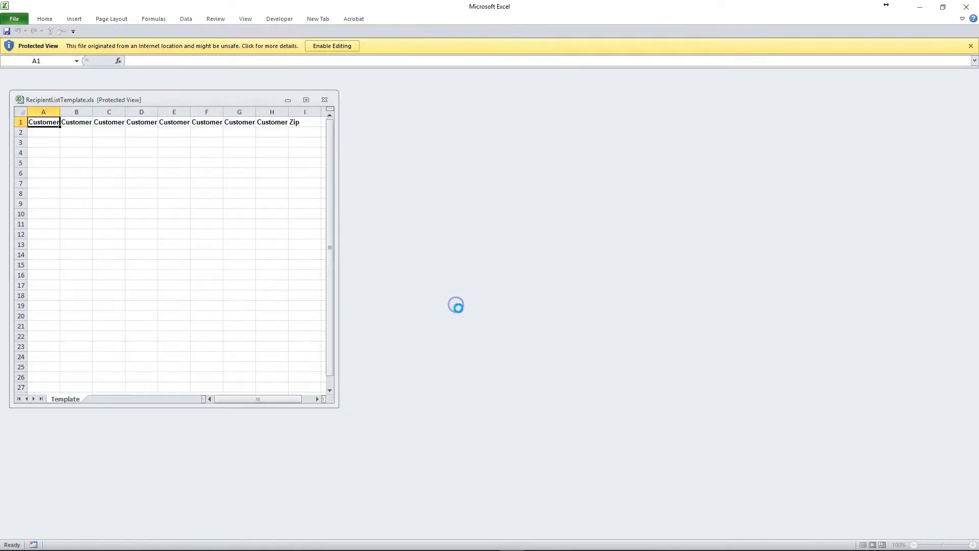
Step: Enlarge the template's workbook window and autofit all columns so the full headers from Customer First Name to Customer Zip fit
left_click_drag(240, 101, 234, 87)
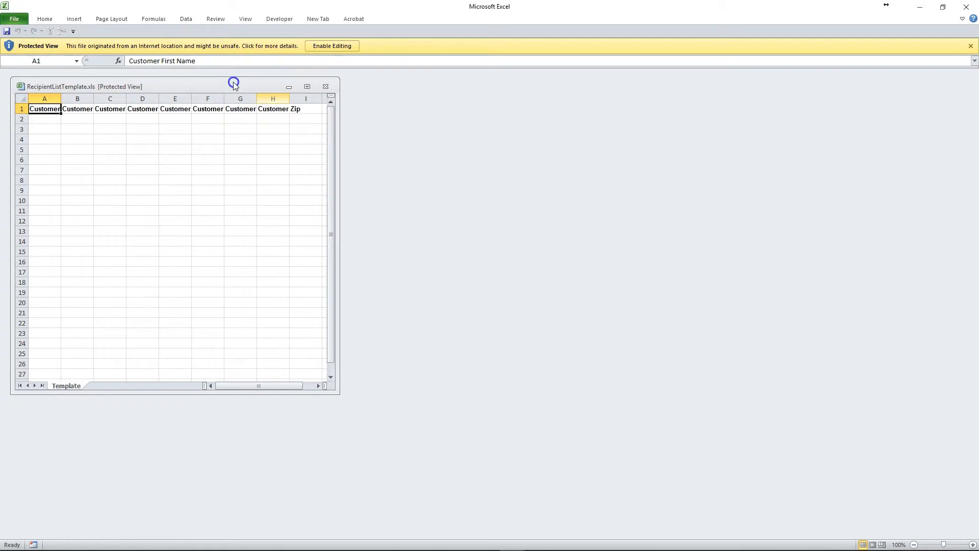
left_click_drag(333, 389, 407, 530)
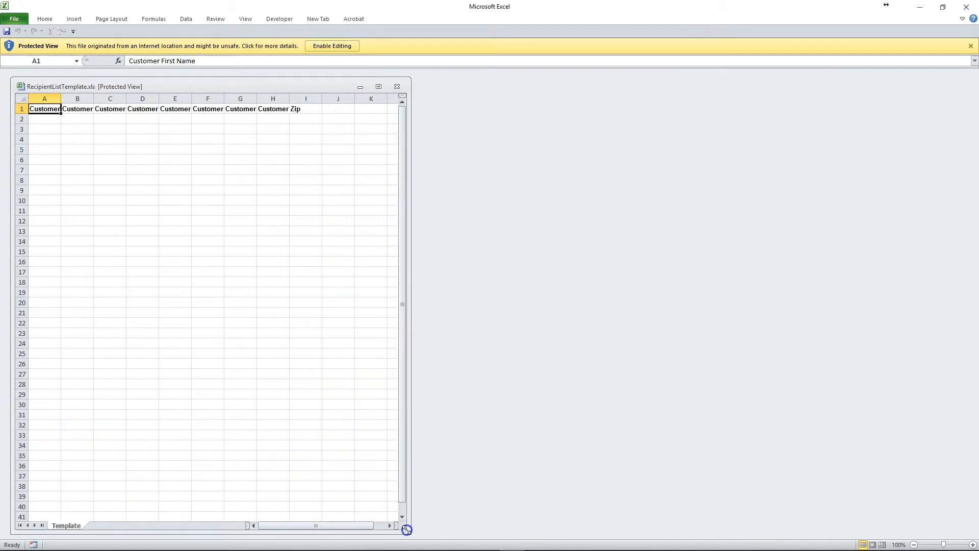
left_click(23, 100)
double_click(61, 98)
left_click(183, 201)
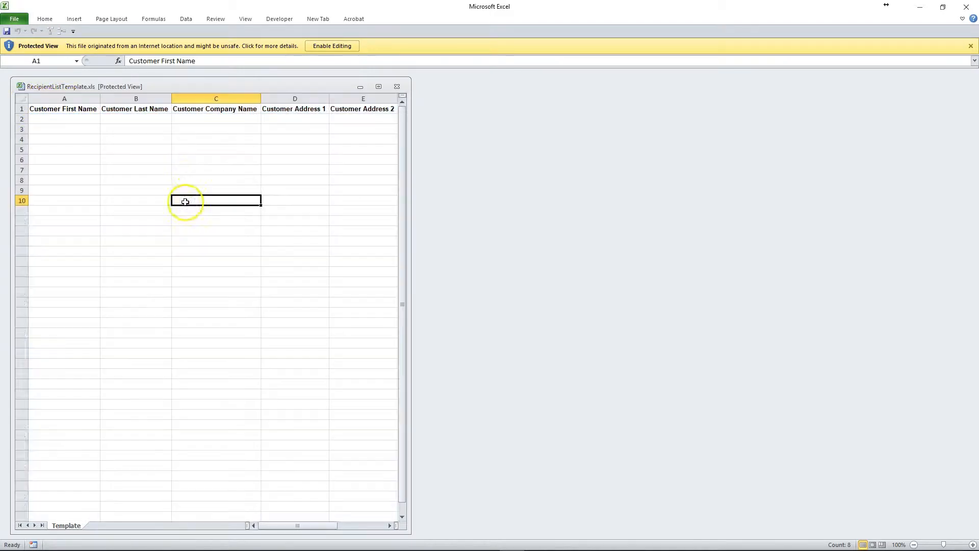
left_click_drag(411, 128, 570, 137)
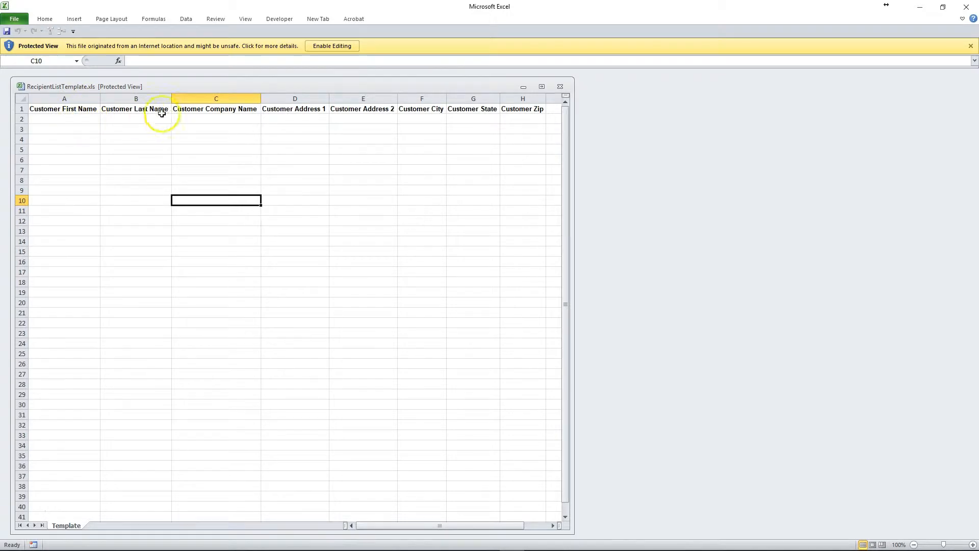
Step: Enable editing of the template, autofit all its columns again and narrow its window to about three columns
left_click(314, 45)
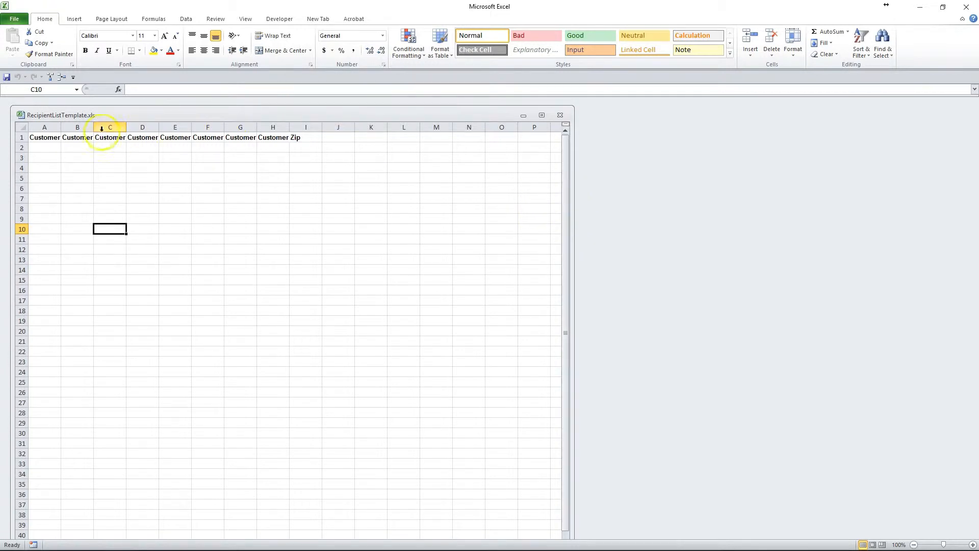
left_click(21, 127)
double_click(98, 127)
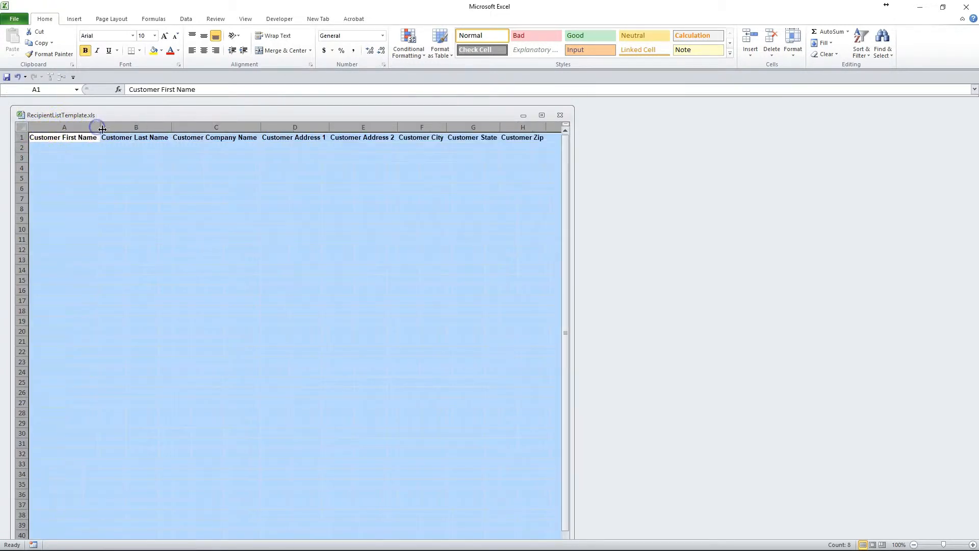
left_click_drag(573, 169, 282, 174)
Step: Open Call_List_march.xls from the Lists folder and position its window beside the recipient template
mouse_move(76, 540)
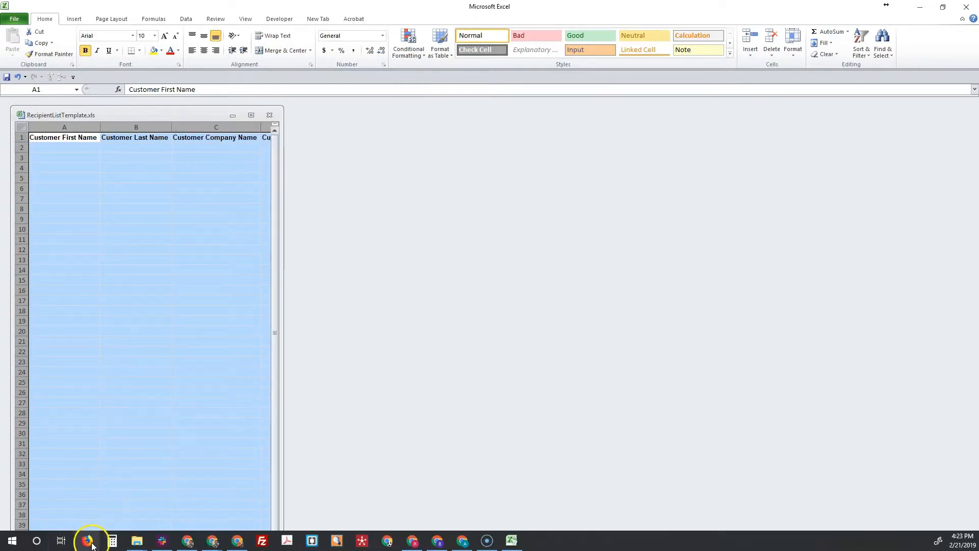
left_click(135, 542)
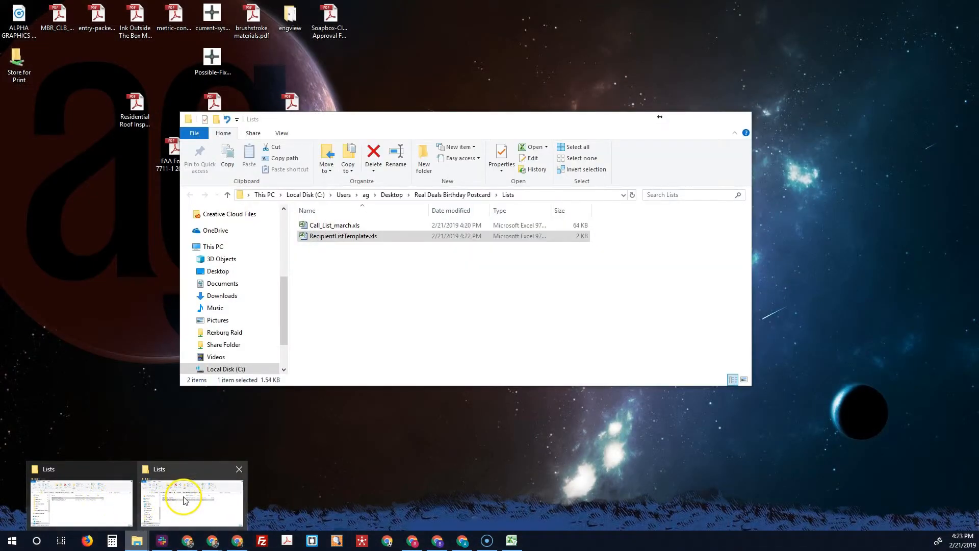
left_click(184, 500)
left_click(320, 314)
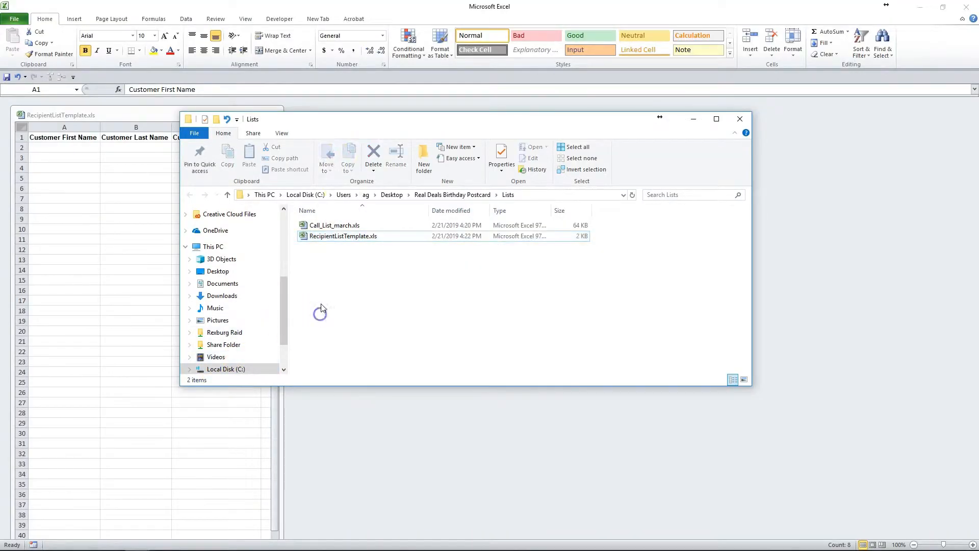
double_click(317, 228)
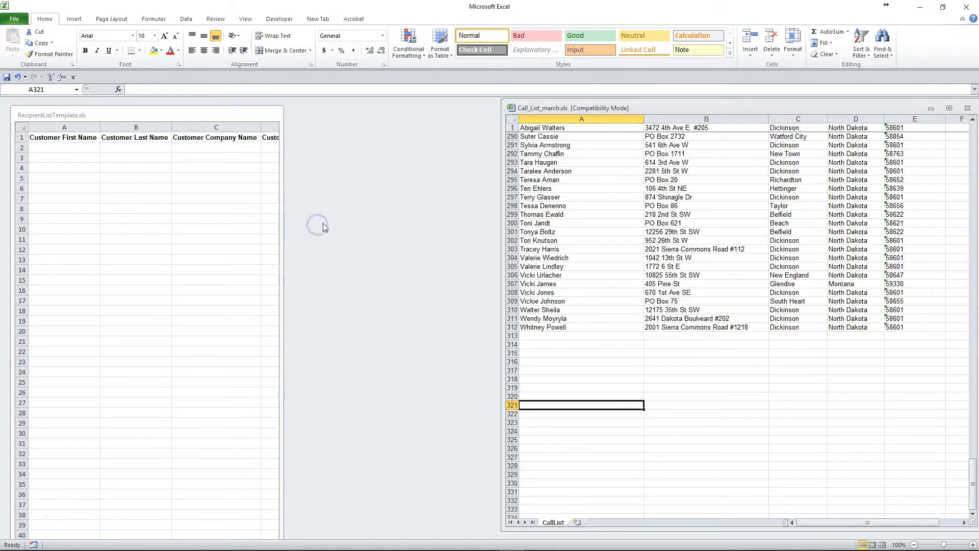
left_click_drag(661, 114, 579, 114)
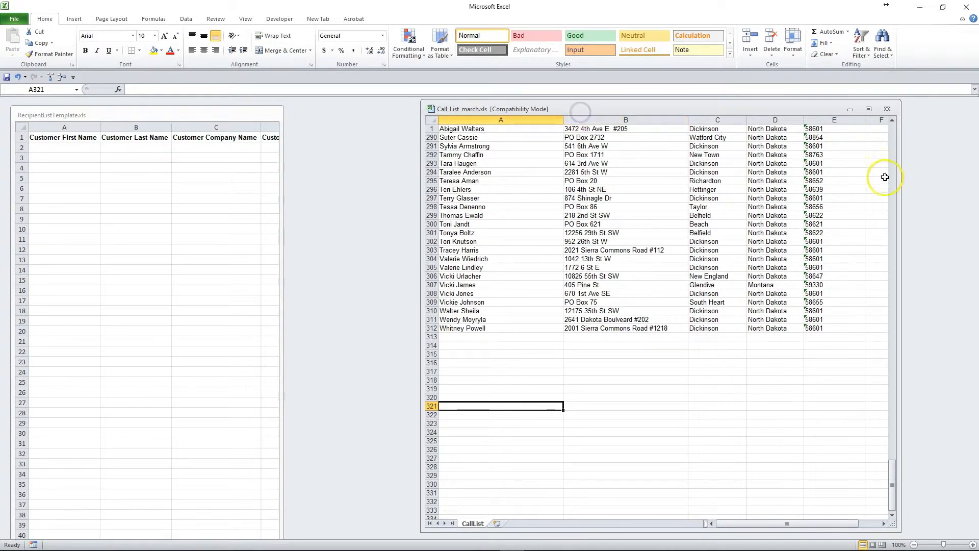
Step: Examine the end of the call list to check its last customer record, and return to the beginning
left_click(518, 329)
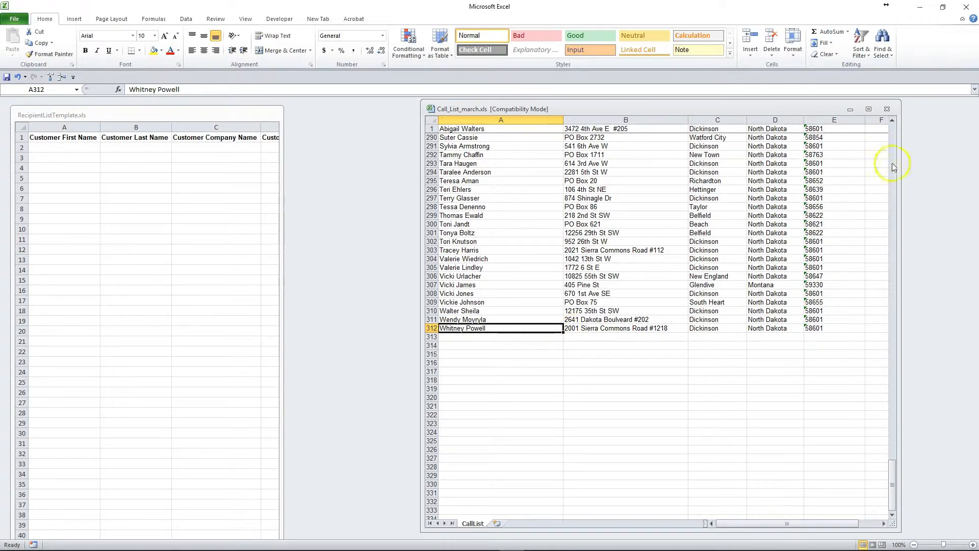
scroll(686, 265, "up", 5)
mouse_move(891, 468)
left_mouse_down()
mouse_move(891, 393)
mouse_move(881, 475)
left_mouse_up()
left_click(451, 469)
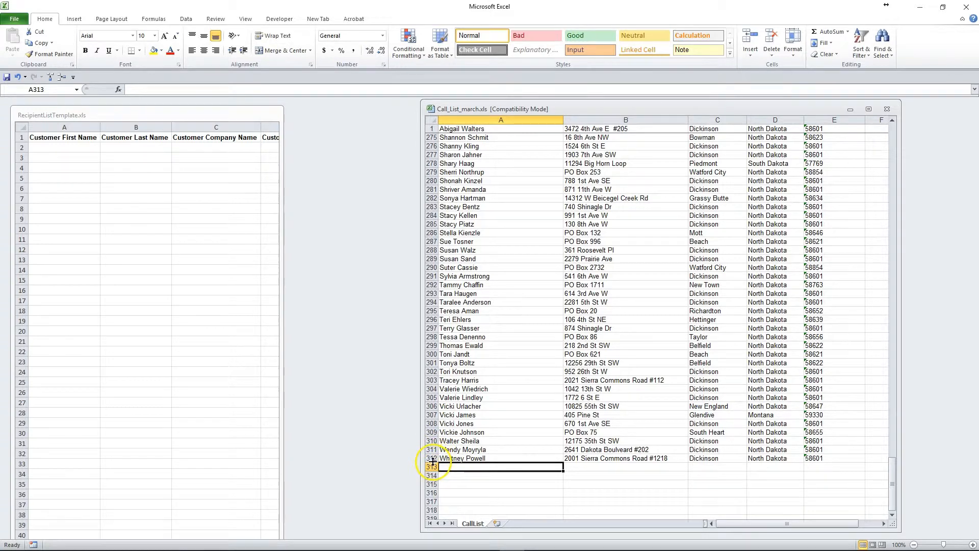
left_click(431, 458)
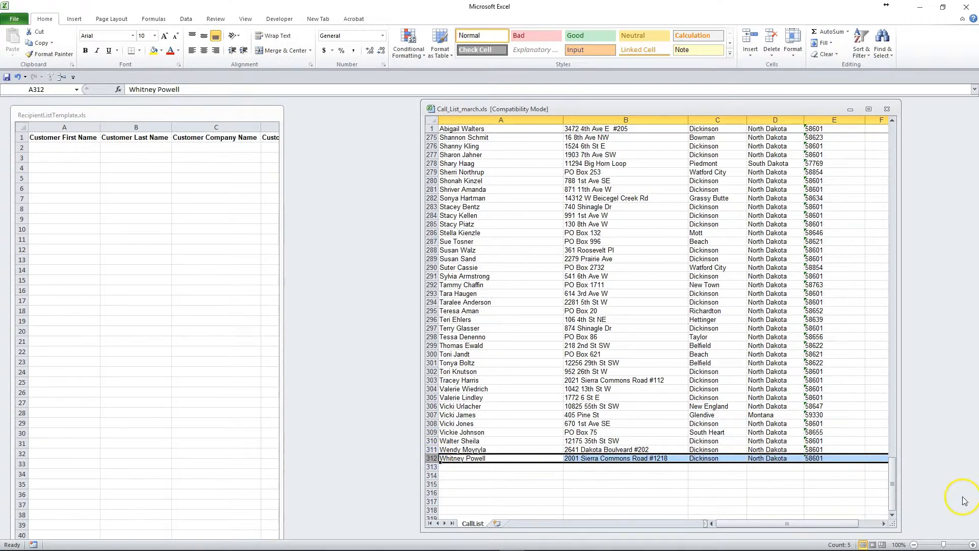
left_click_drag(892, 490, 925, 122)
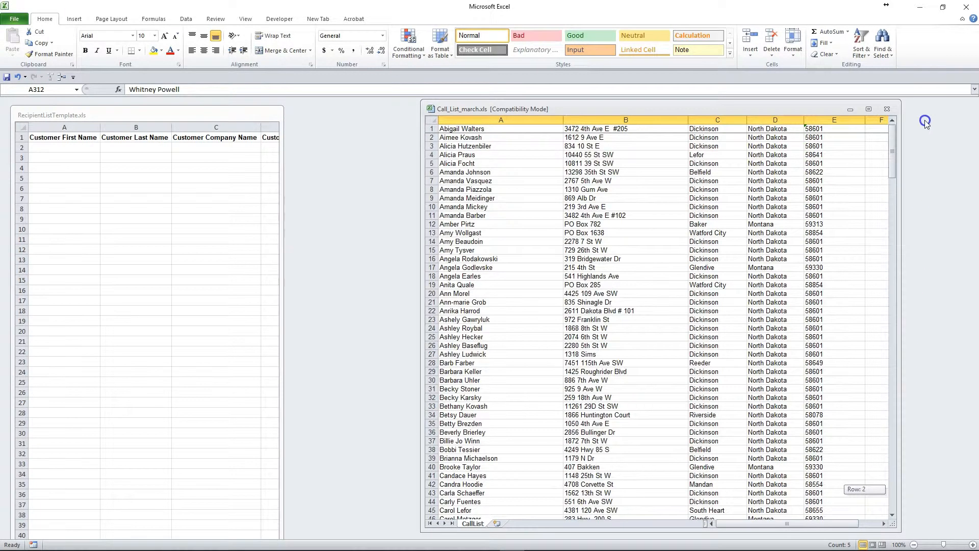
Step: Unfreeze the top row of the call list
left_click(432, 129)
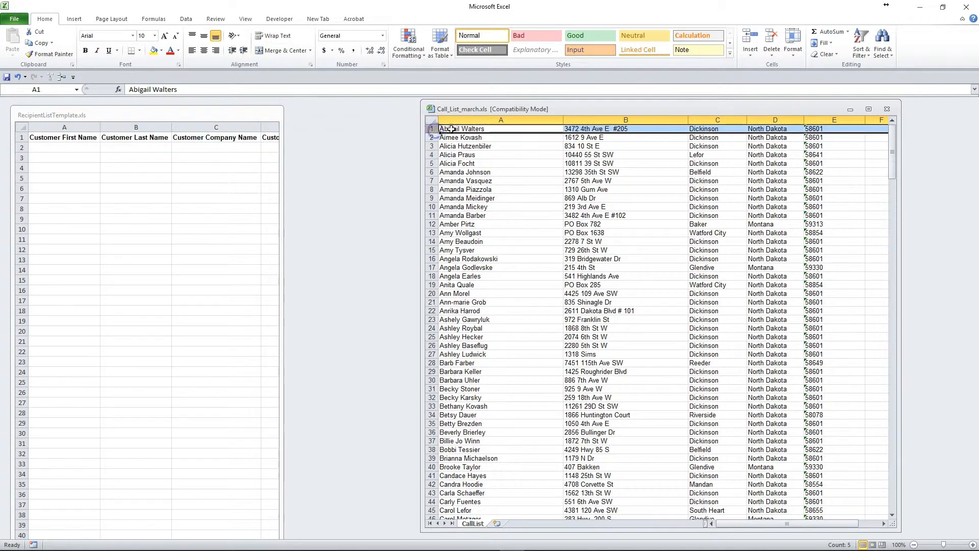
left_click(186, 21)
left_click(245, 18)
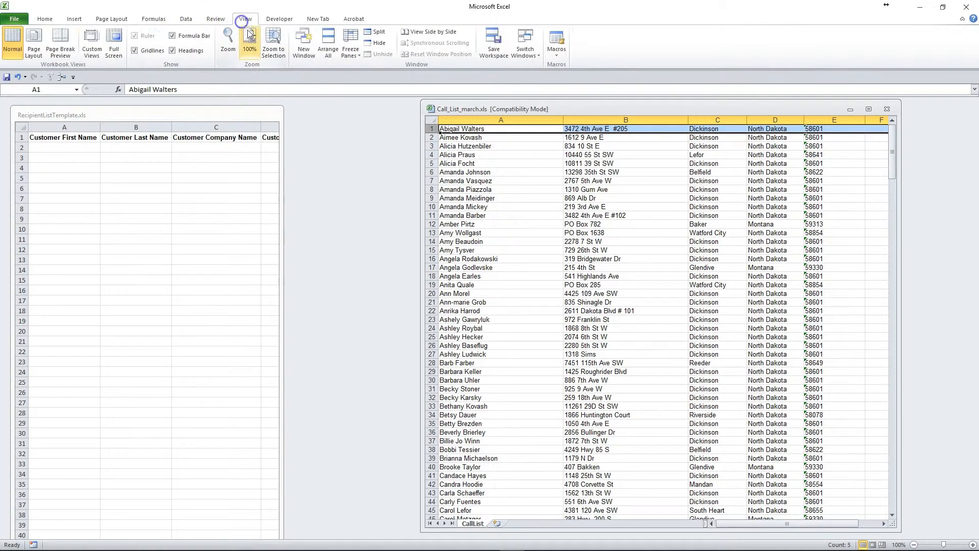
left_click(351, 48)
left_click(320, 68)
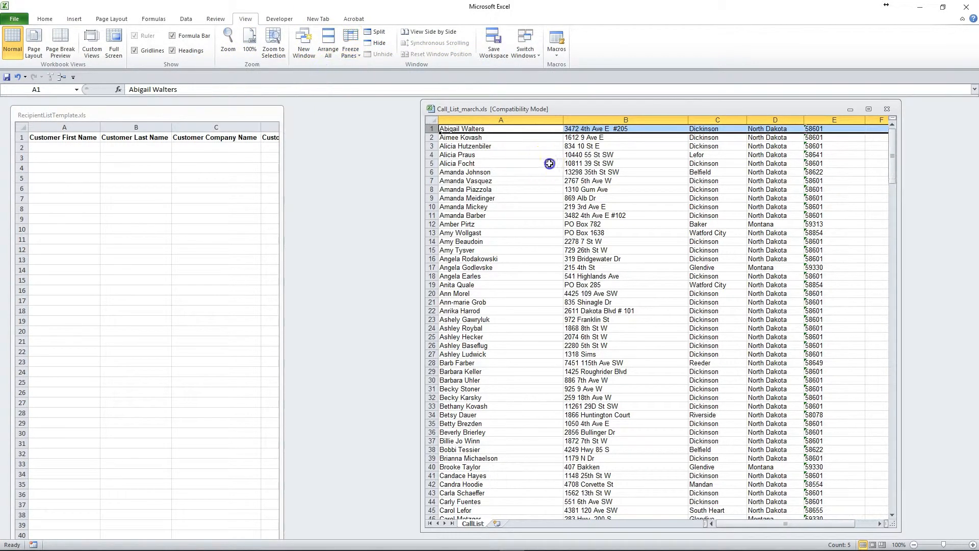
left_click(546, 163)
Step: Examine the first record's name, street address, city, state and zip cells in the call list
left_click(513, 133)
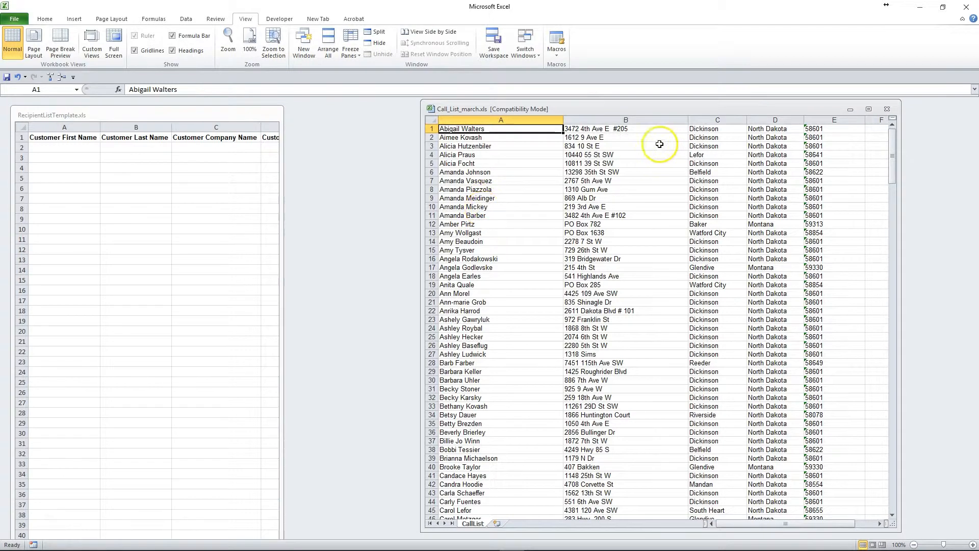
left_click(630, 130)
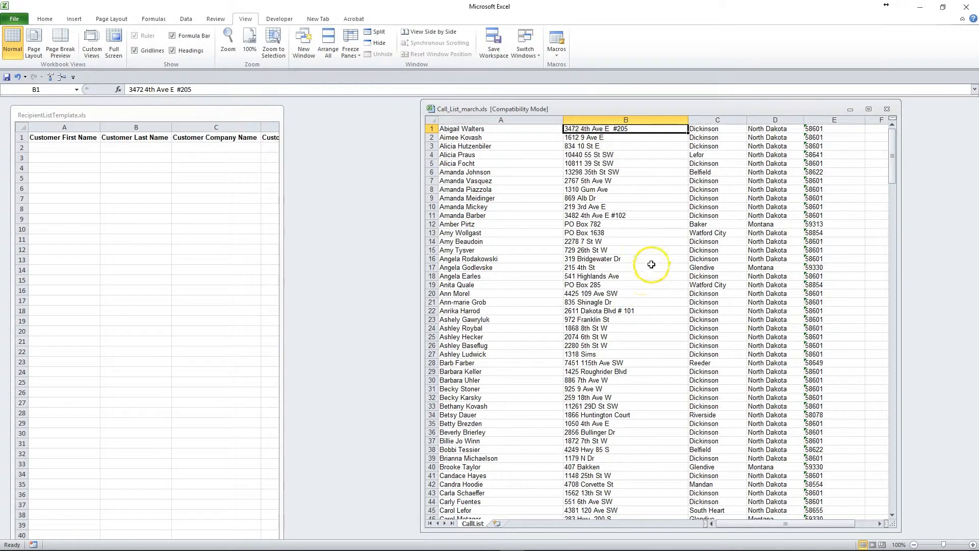
left_click(712, 129)
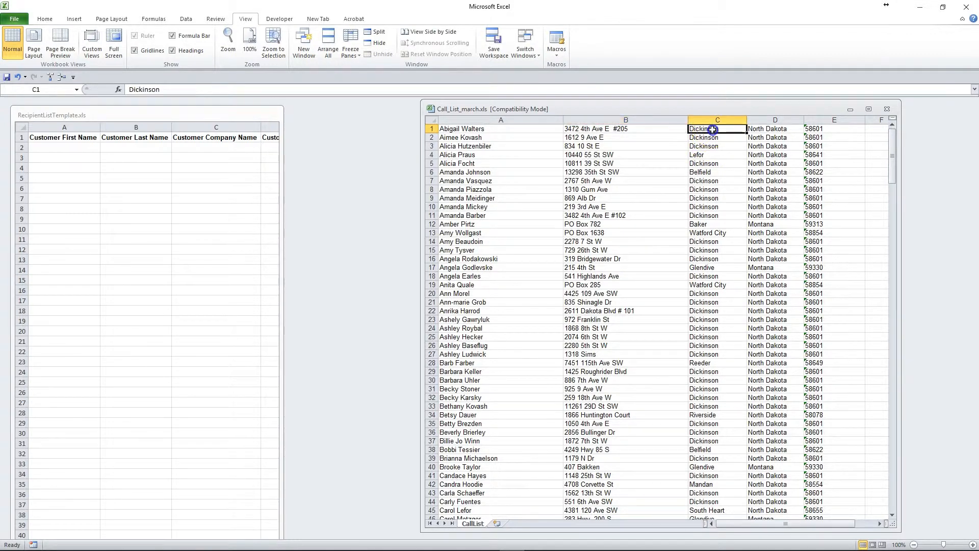
left_click(755, 129)
left_click(816, 129)
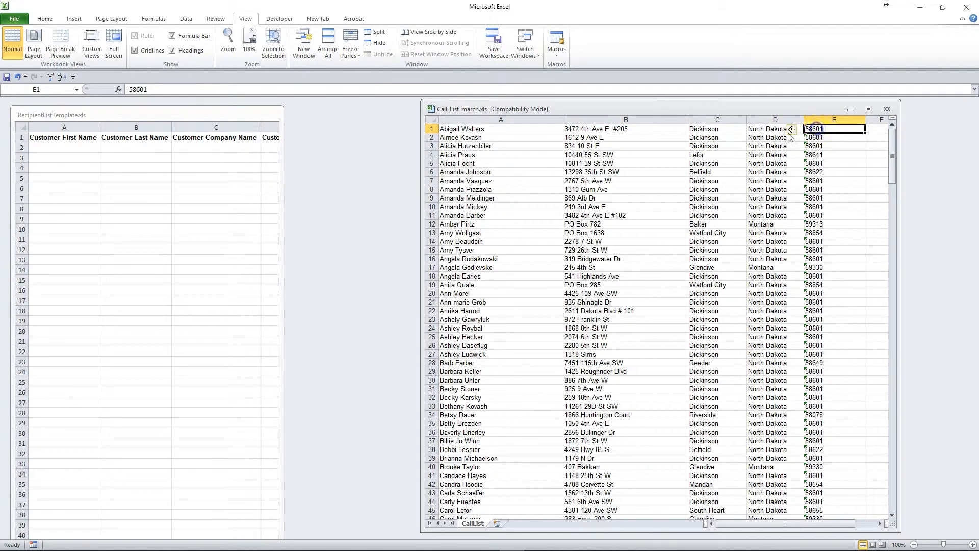
Step: Copy the full names in A1:A312 of the call list into a new sheet and fit column A's width to them
left_click(487, 128)
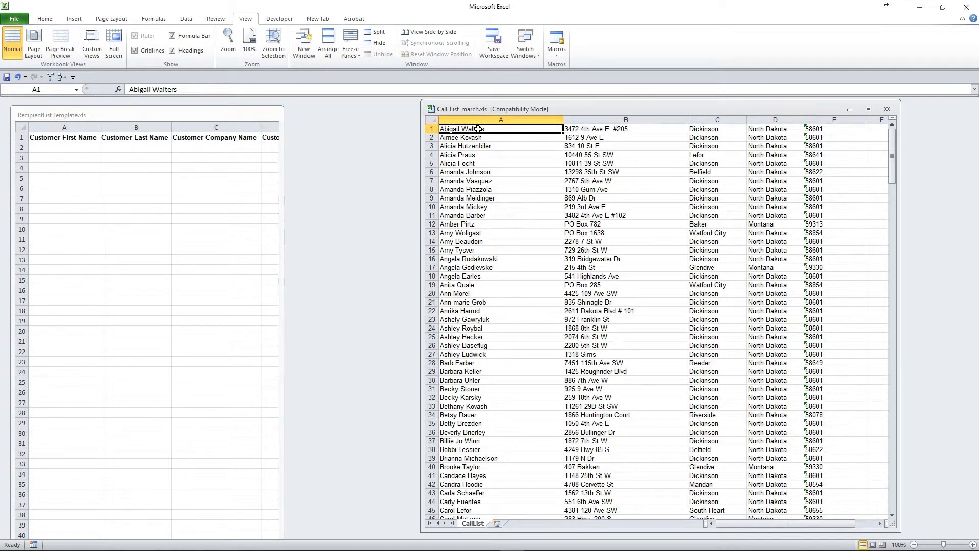
key("ctrl+shift+Down")
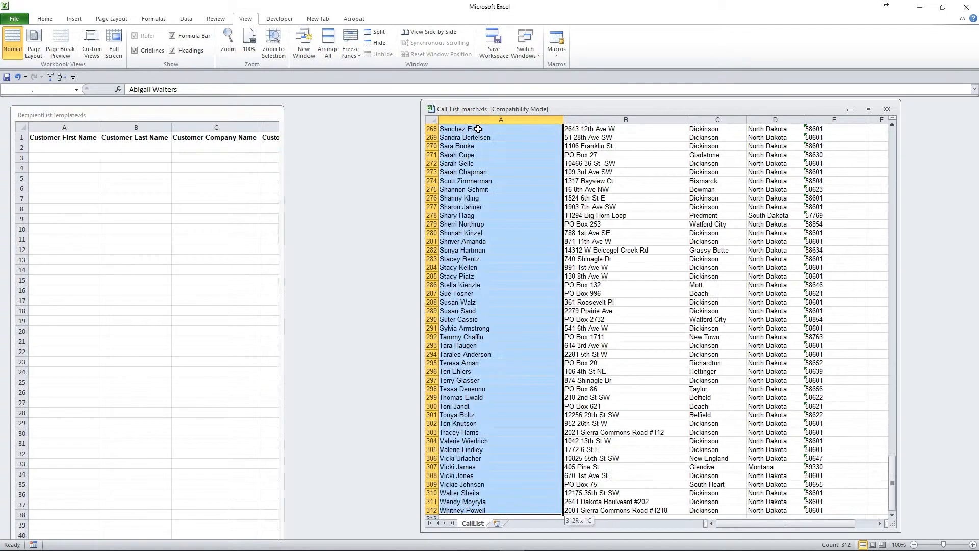
scroll(459, 230, "down", 3)
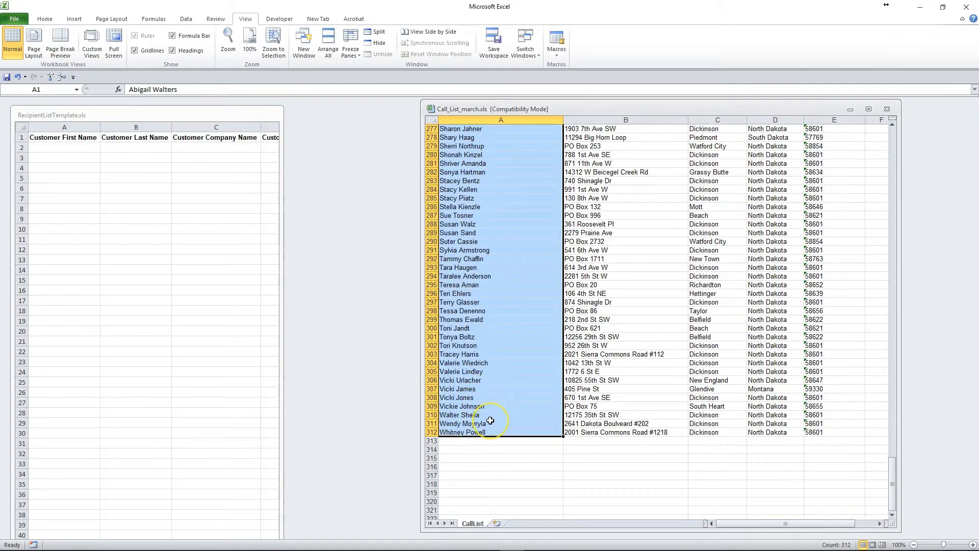
key("ctrl+c")
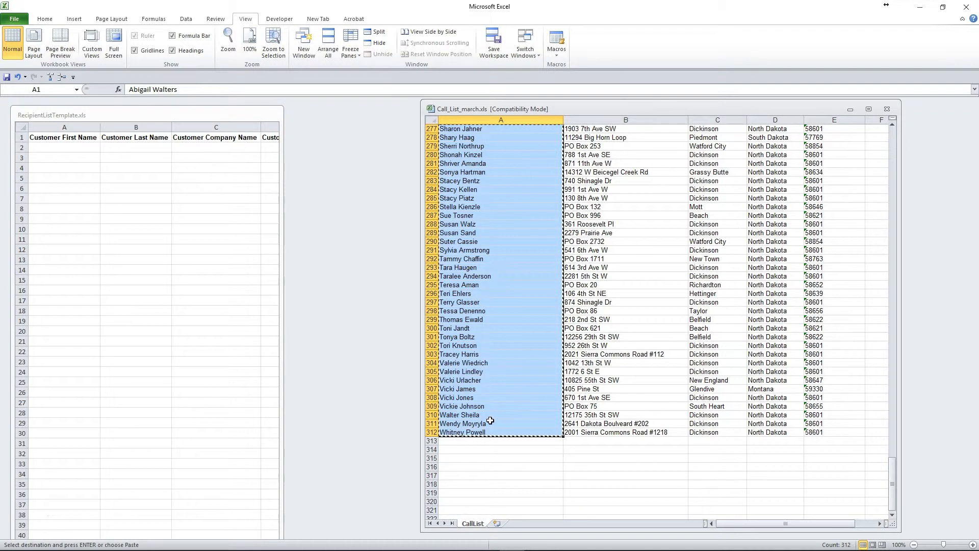
left_click(497, 523)
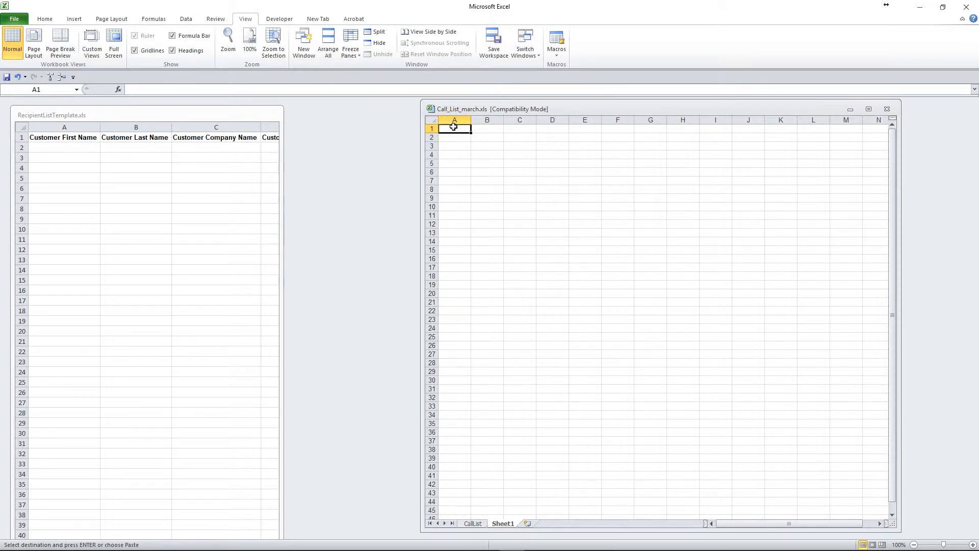
key("ctrl+v")
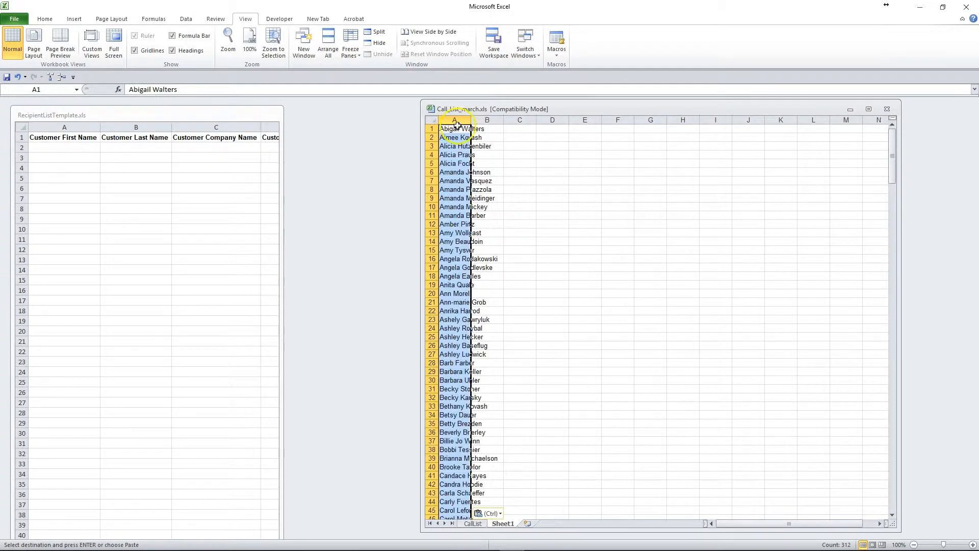
double_click(471, 120)
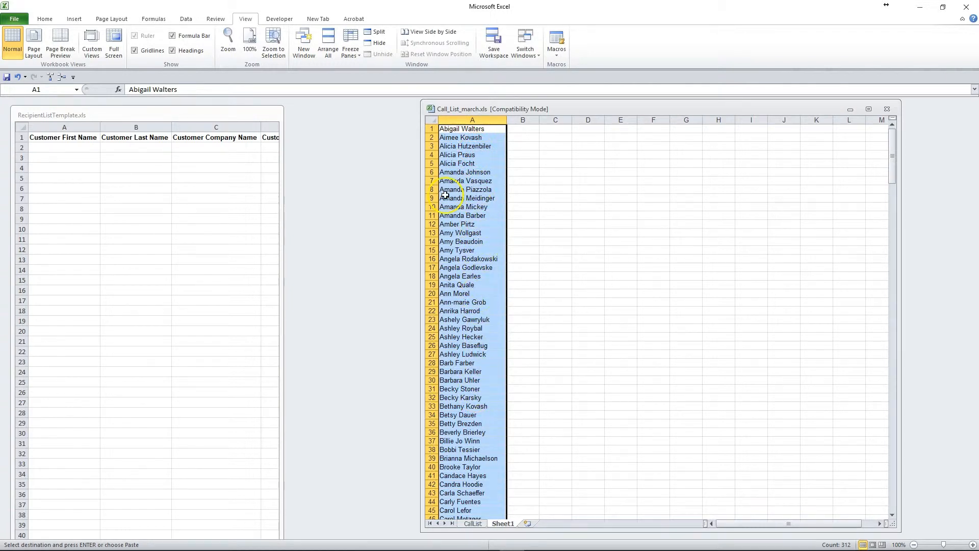
scroll(484, 185, "down", 20)
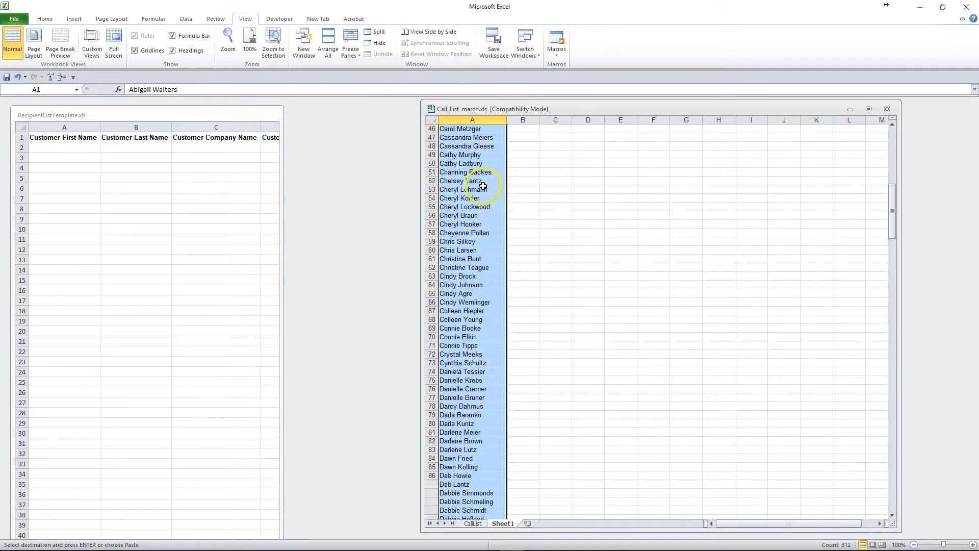
left_click_drag(890, 214, 866, 163)
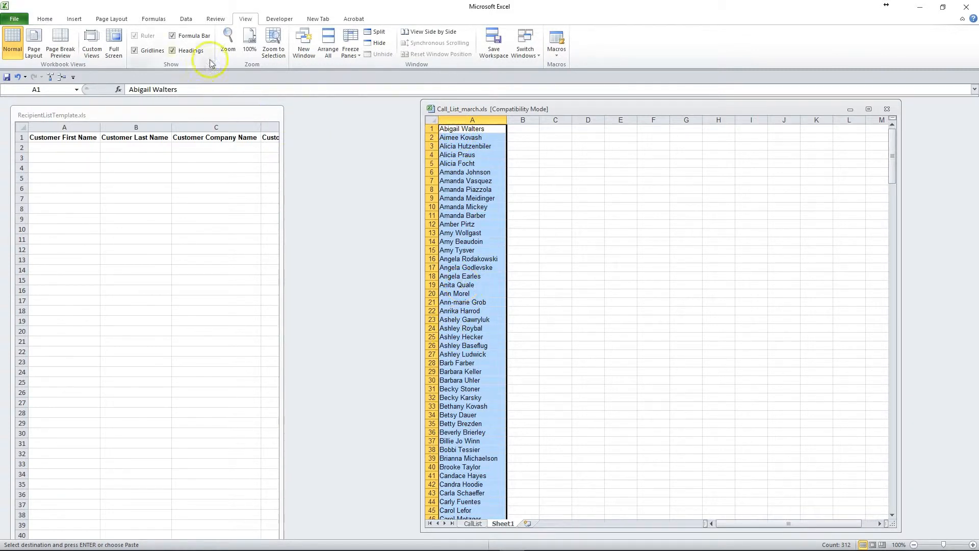
Step: Split the full names in column A with Text to Columns as delimited data, using only Space as the delimiter and General format
left_click(187, 20)
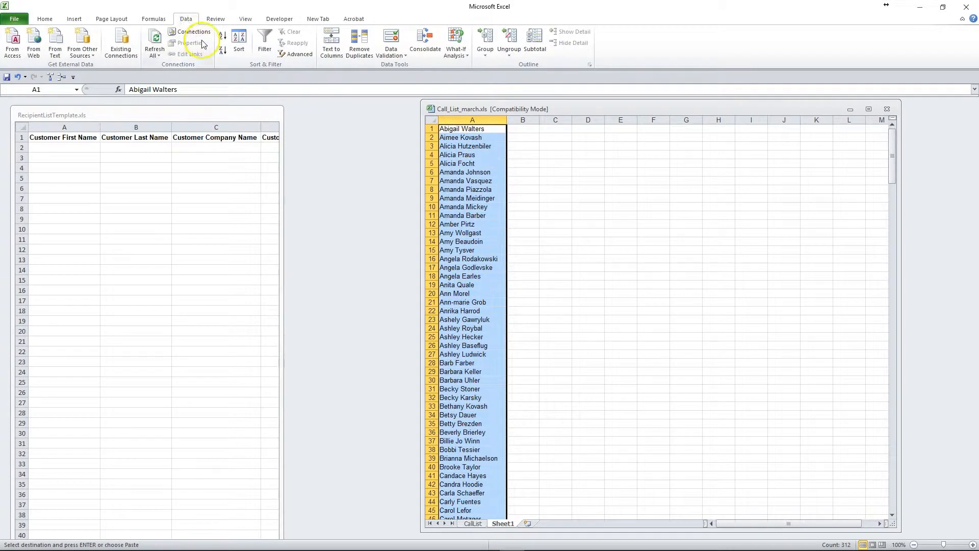
left_click(330, 40)
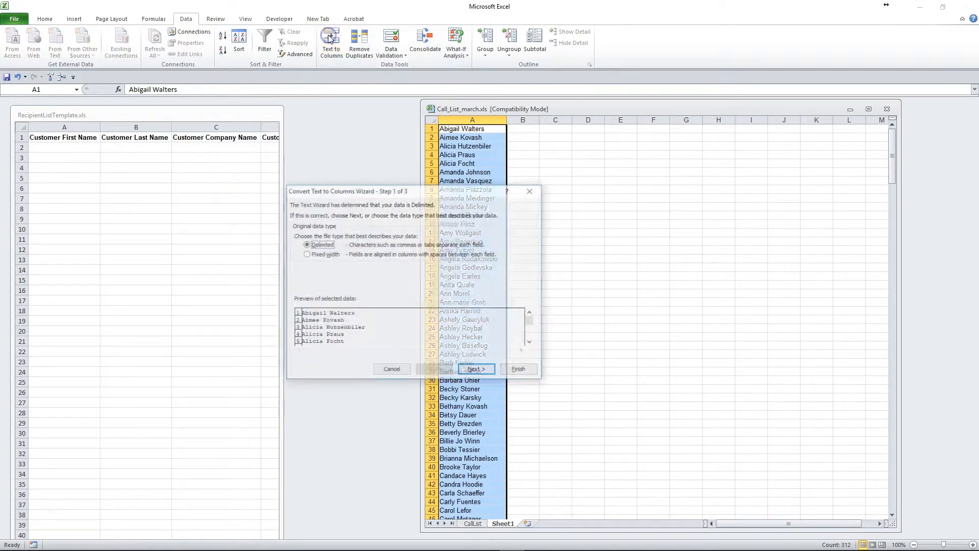
left_click(306, 245)
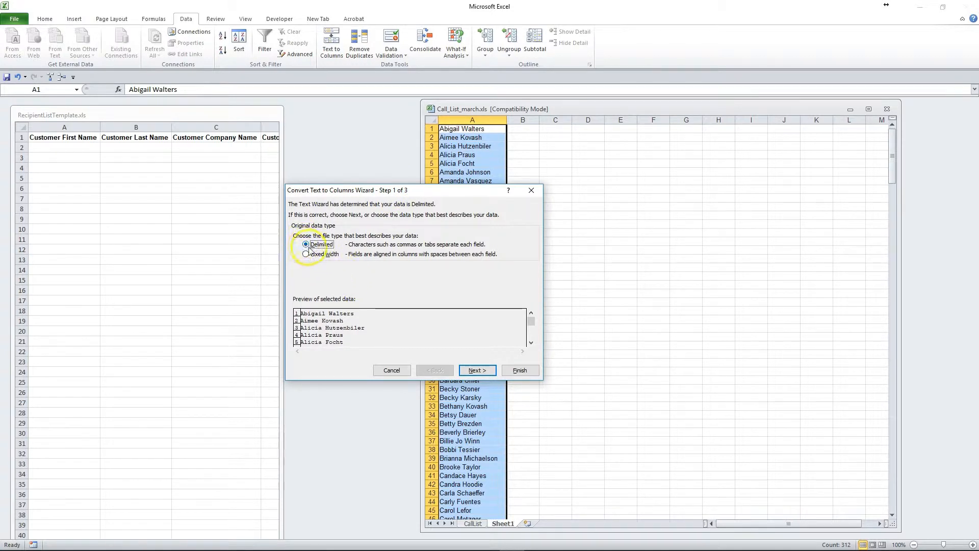
left_click(477, 370)
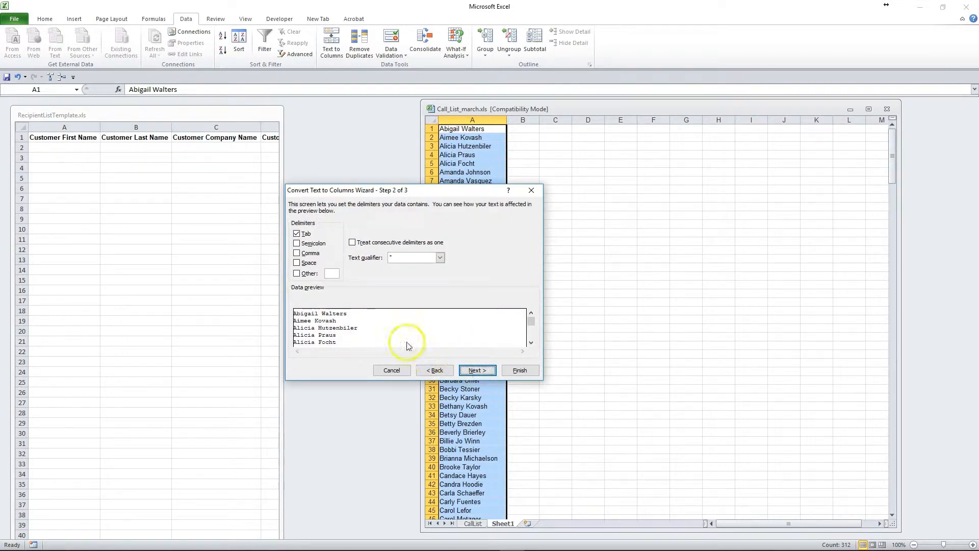
left_click(296, 234)
left_click(296, 263)
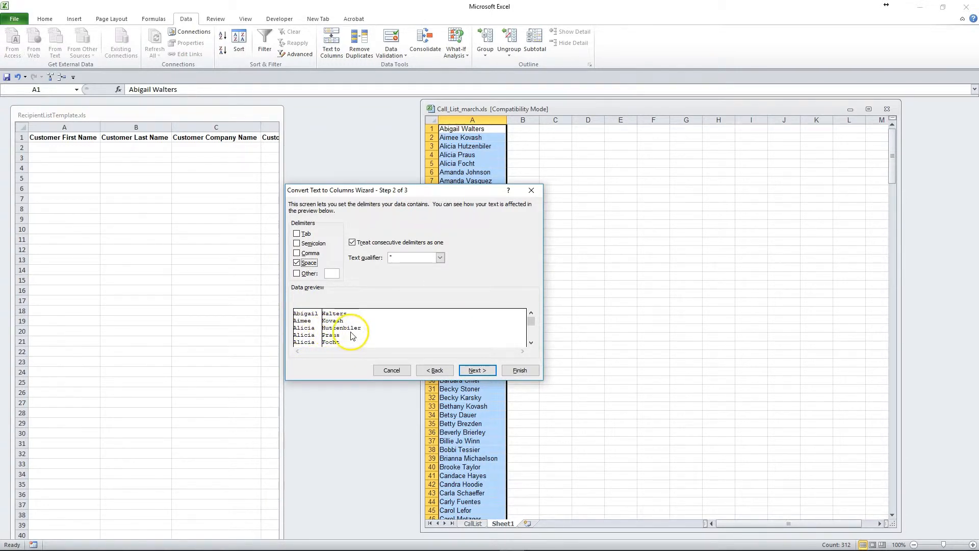
left_click(486, 372)
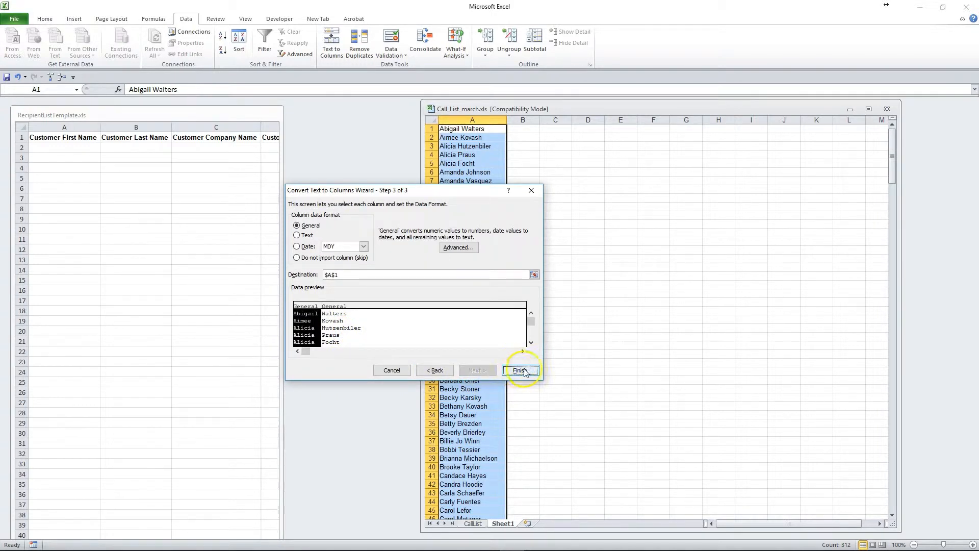
left_click(507, 370)
left_click(547, 197)
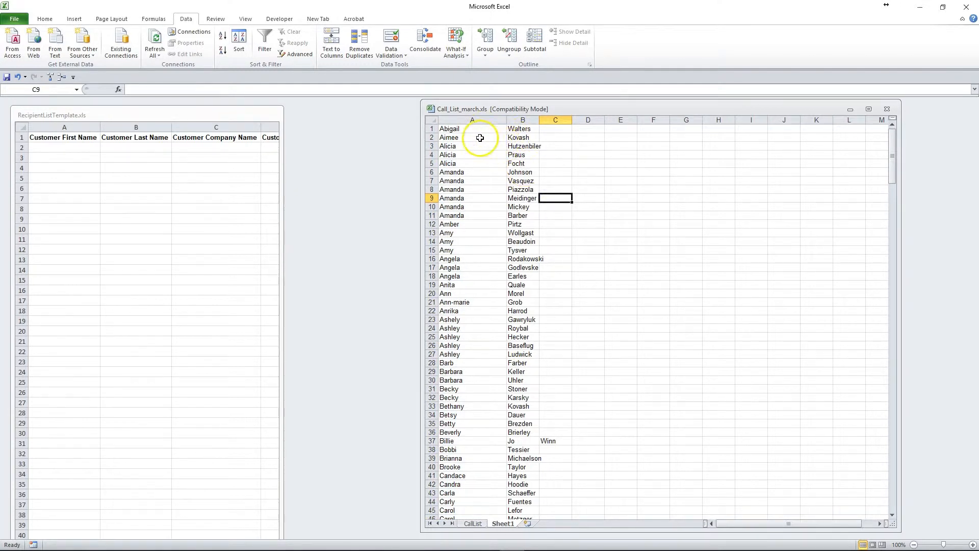
Step: Complete the two-part first name in A37 and delete the extra name cell B37, shifting cells left
scroll(527, 153, "down", 5)
scroll(527, 154, "down", 4)
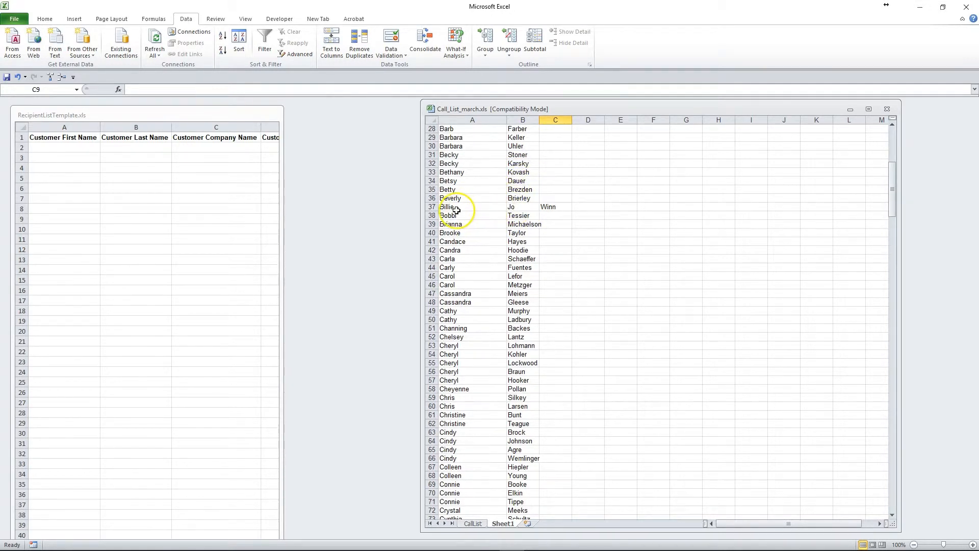
double_click(490, 206)
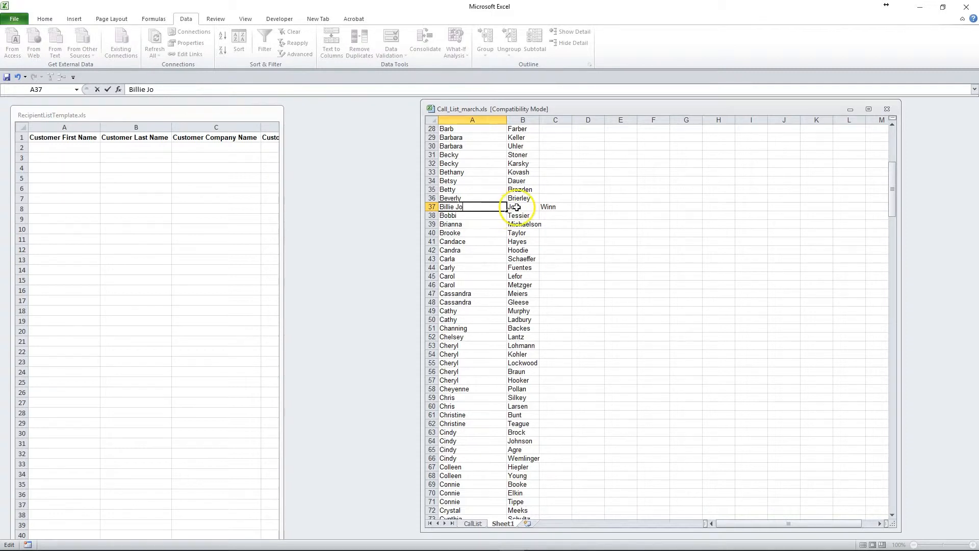
left_click(516, 207)
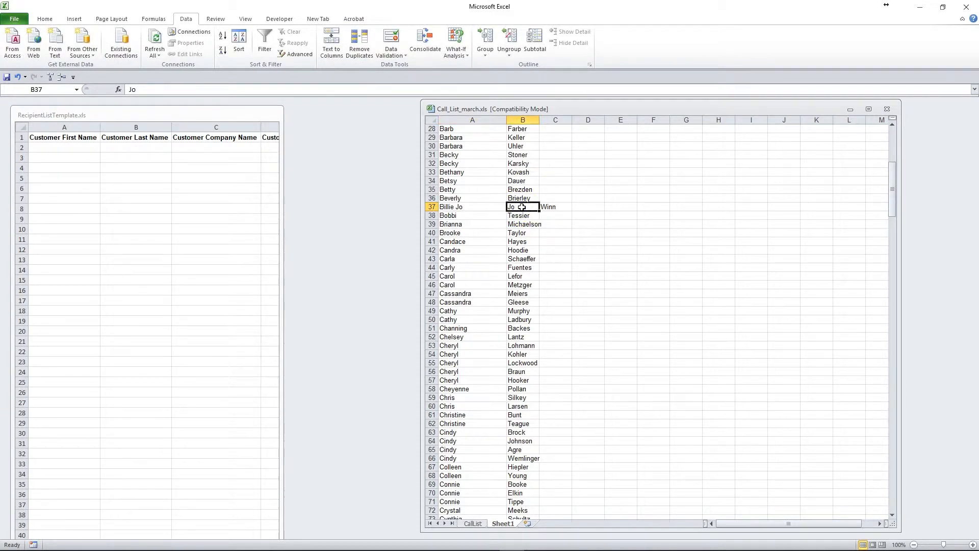
right_click(521, 207)
left_click(479, 284)
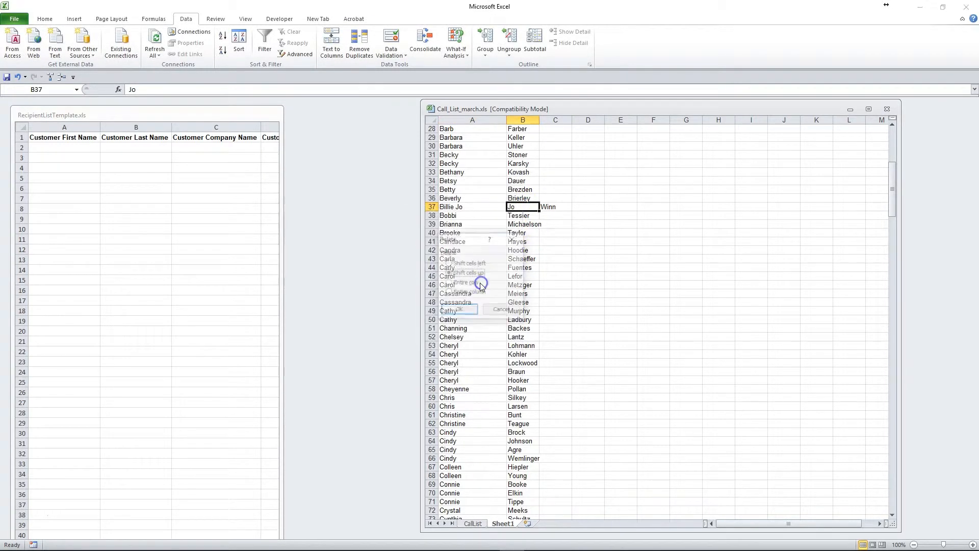
left_click(471, 263)
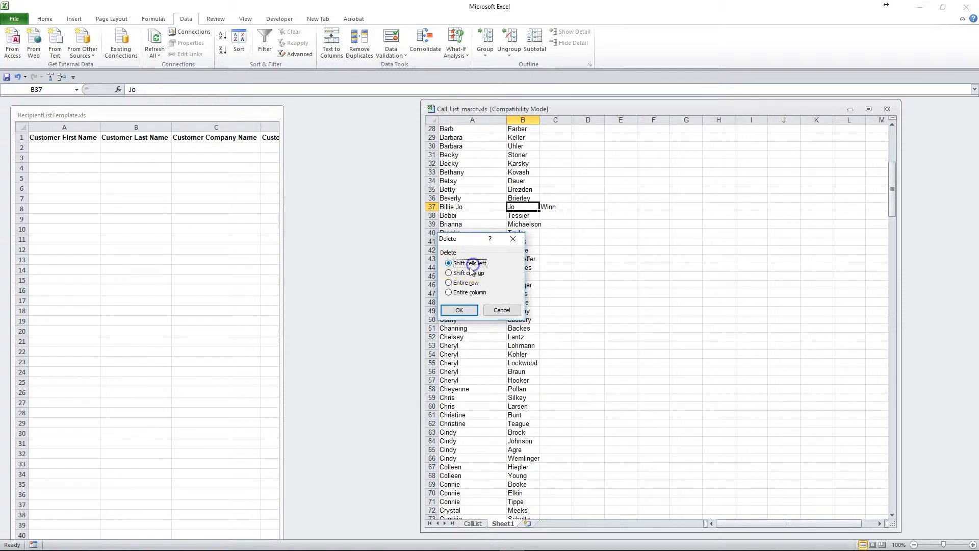
left_click(464, 310)
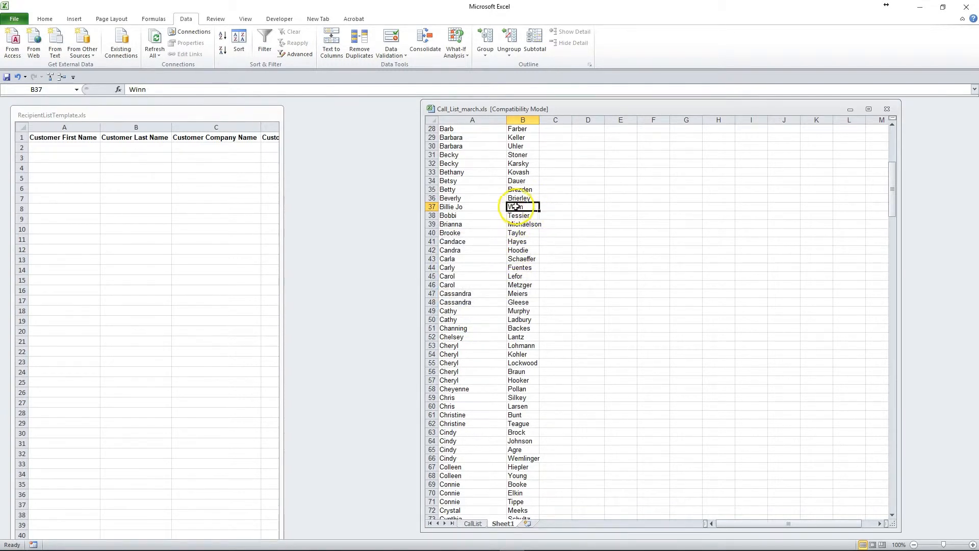
left_click(525, 222)
left_click(526, 207)
Step: Complete the two-part first names in A222 and A223 and delete the extra name cells B222:B223, shifting cells left
scroll(524, 216, "down", 20)
scroll(524, 214, "down", 20)
scroll(524, 214, "down", 2)
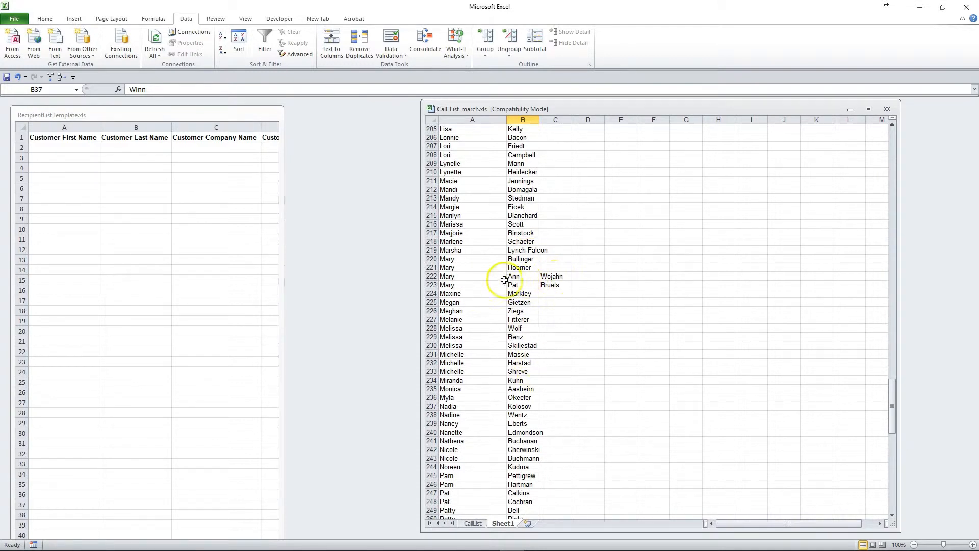
double_click(477, 277)
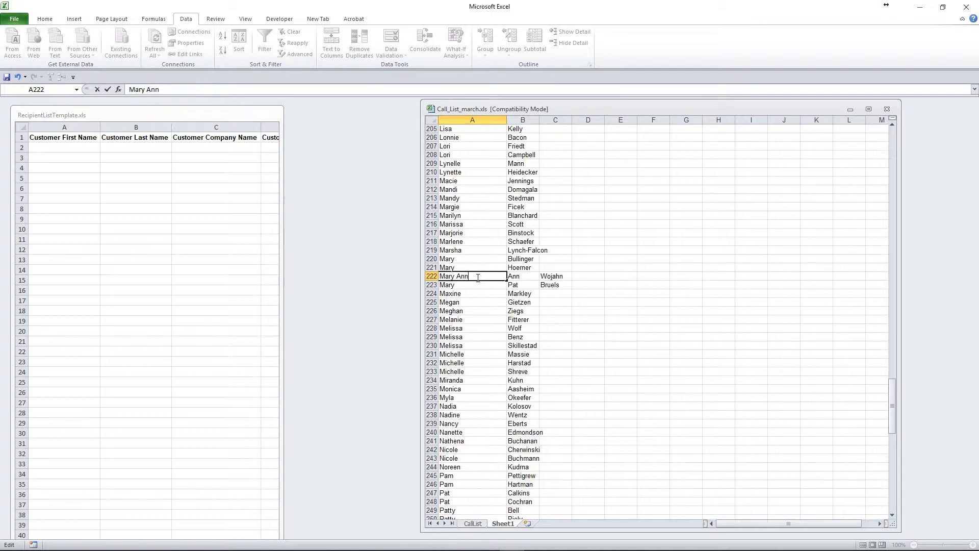
left_click(472, 286)
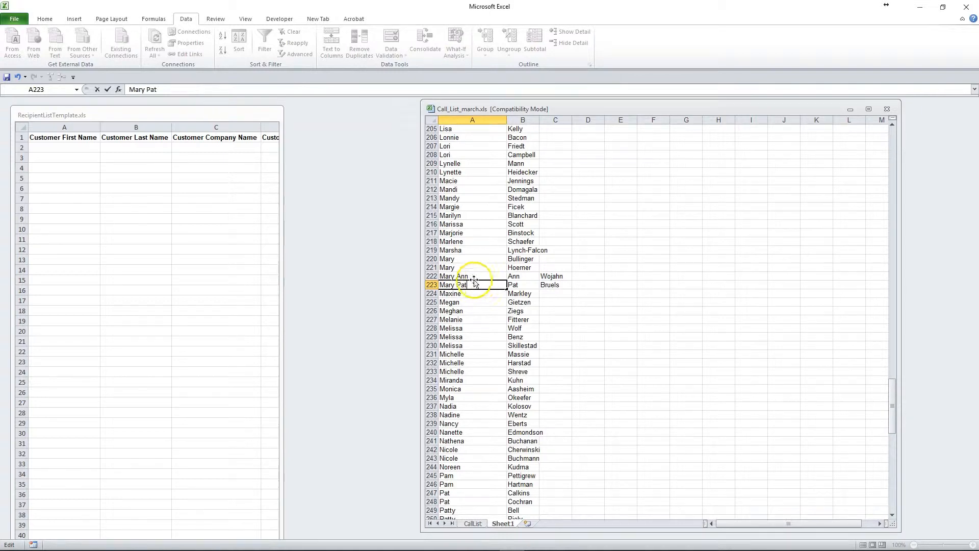
left_click(511, 284)
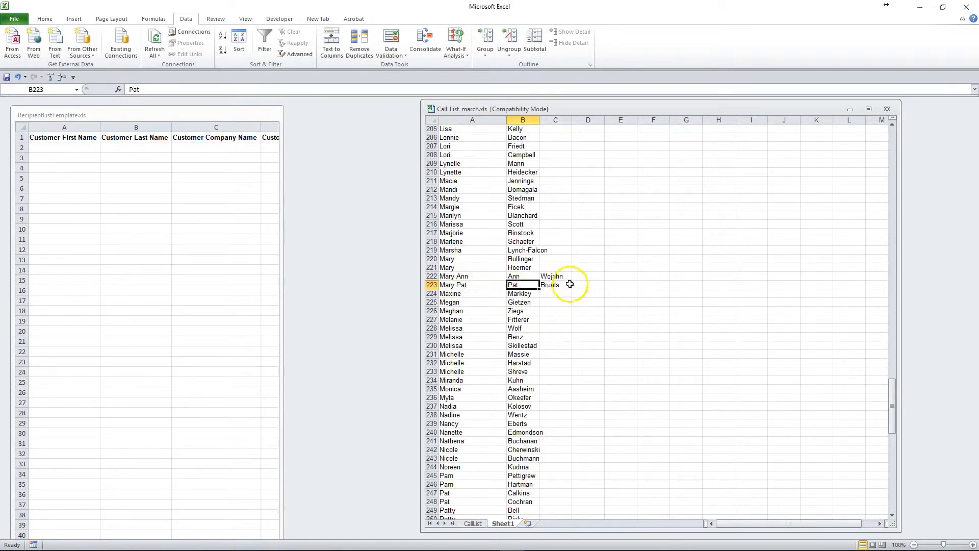
left_click_drag(515, 275, 530, 287)
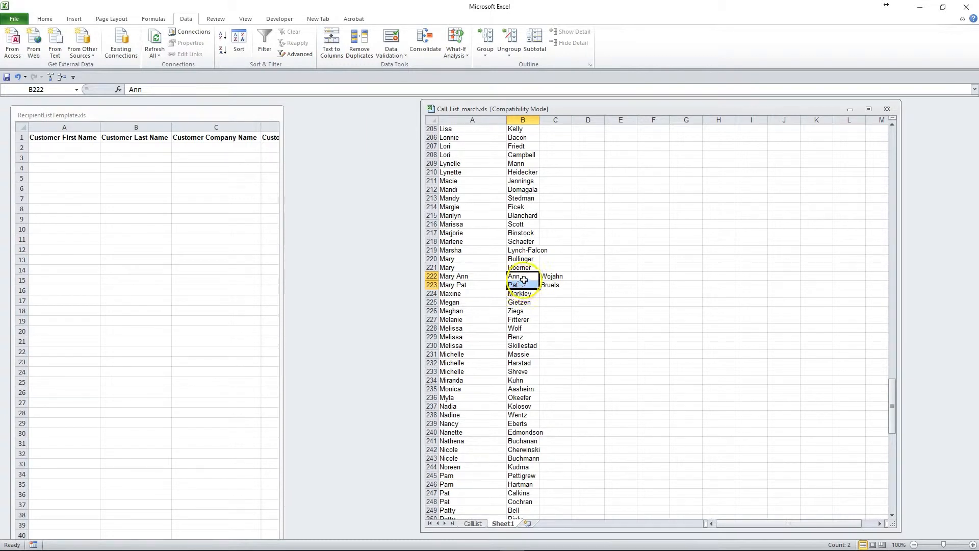
right_click(524, 279)
left_click(489, 356)
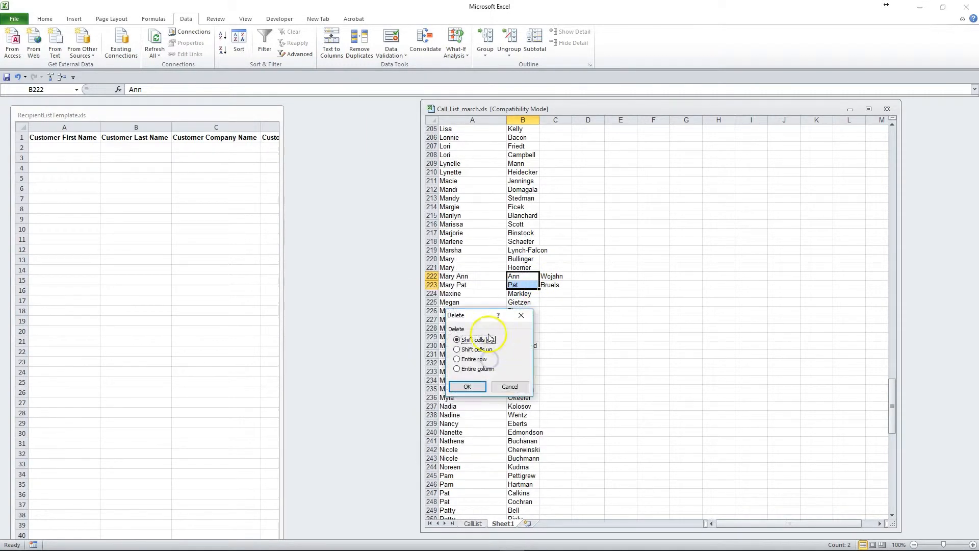
left_click(474, 388)
left_click(524, 283)
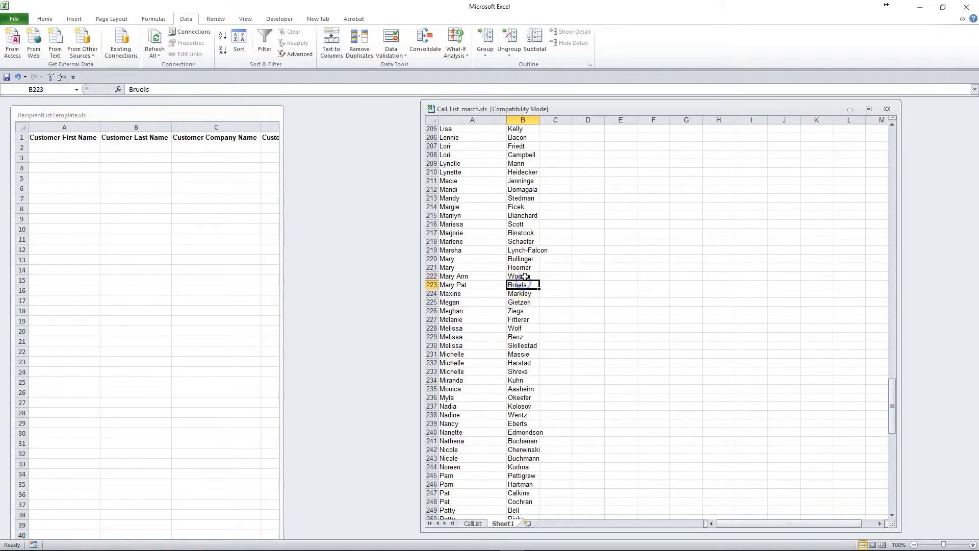
Step: Copy the separated first and last names in A1:B312 of the new sheet
scroll(524, 290, "down", 20)
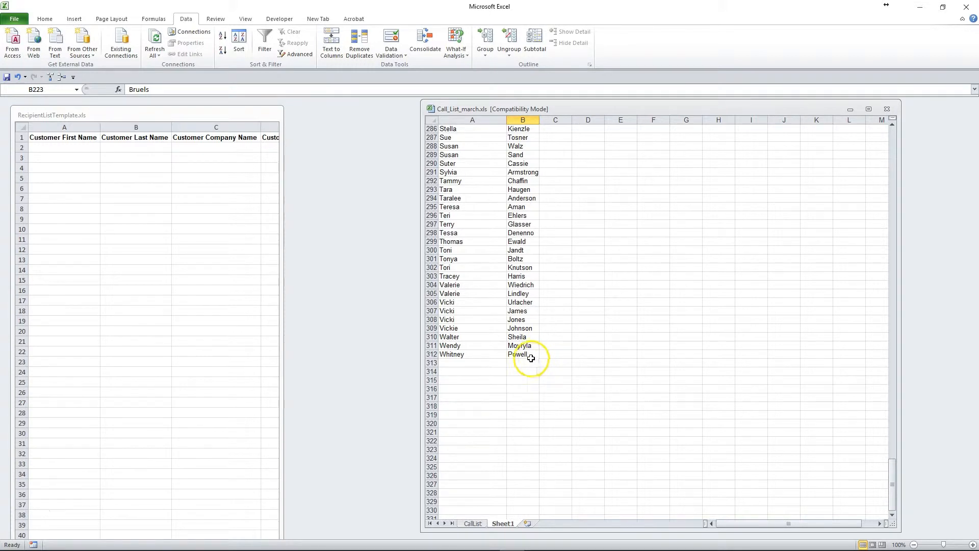
scroll(531, 358, "up", 8)
left_click_drag(892, 462, 896, 110)
left_click(529, 188)
left_click(466, 128)
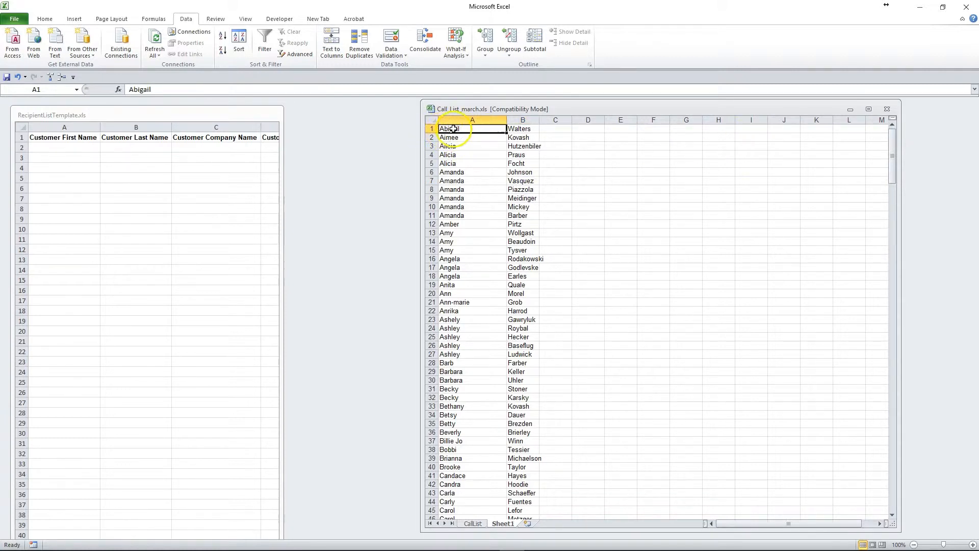
left_click(528, 130, "shift")
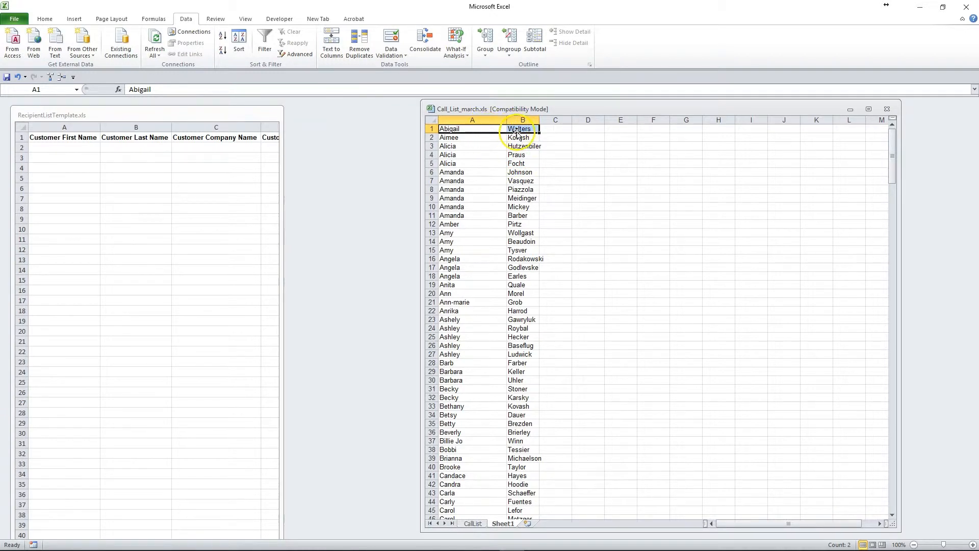
double_click(450, 133, "shift")
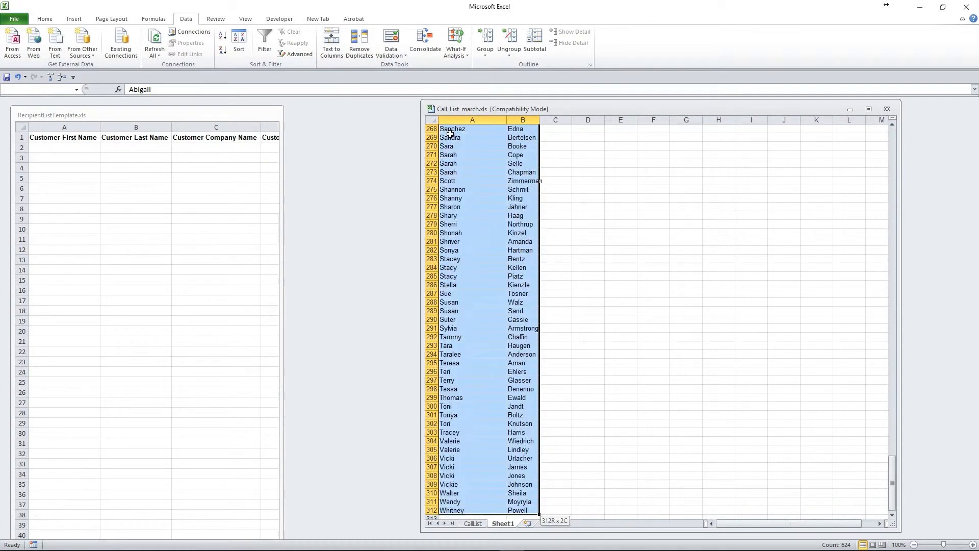
scroll(541, 415, "down", 3)
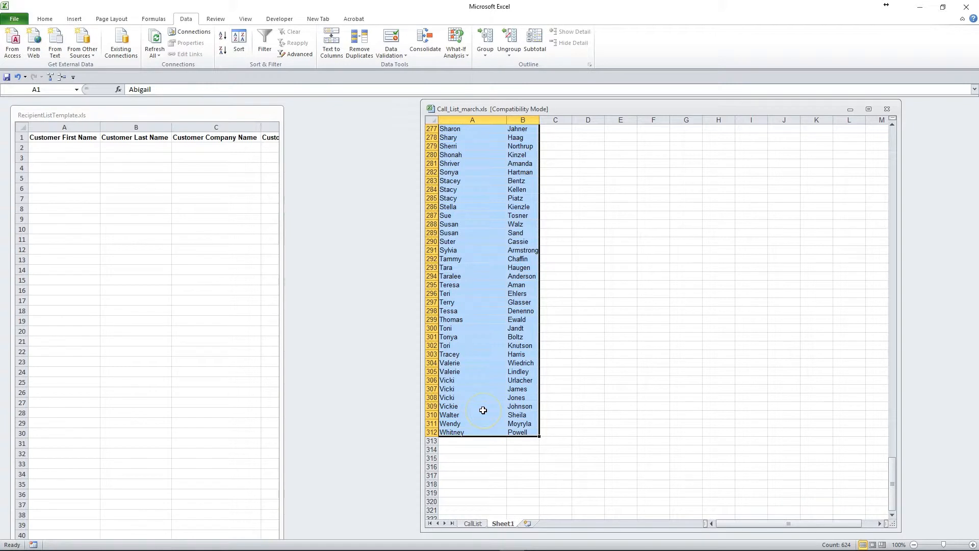
key("ctrl+c")
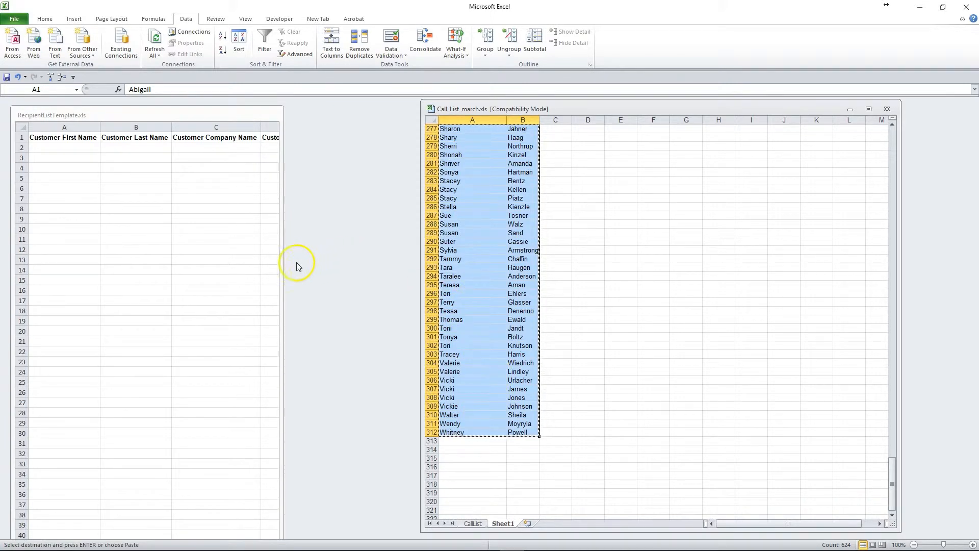
Step: Paste the copied first and last names into the recipient list template starting at A2
left_click(72, 148)
key("ctrl+a")
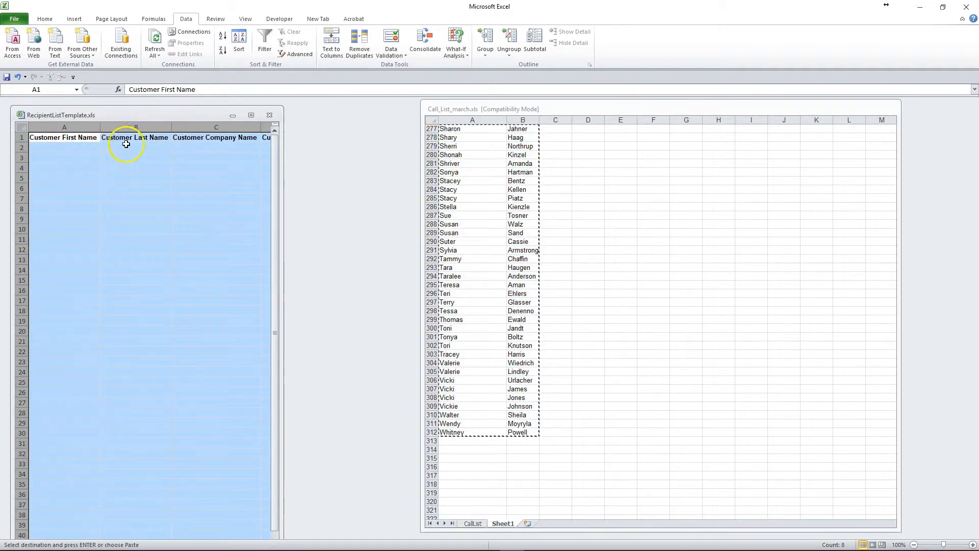
left_click(99, 148)
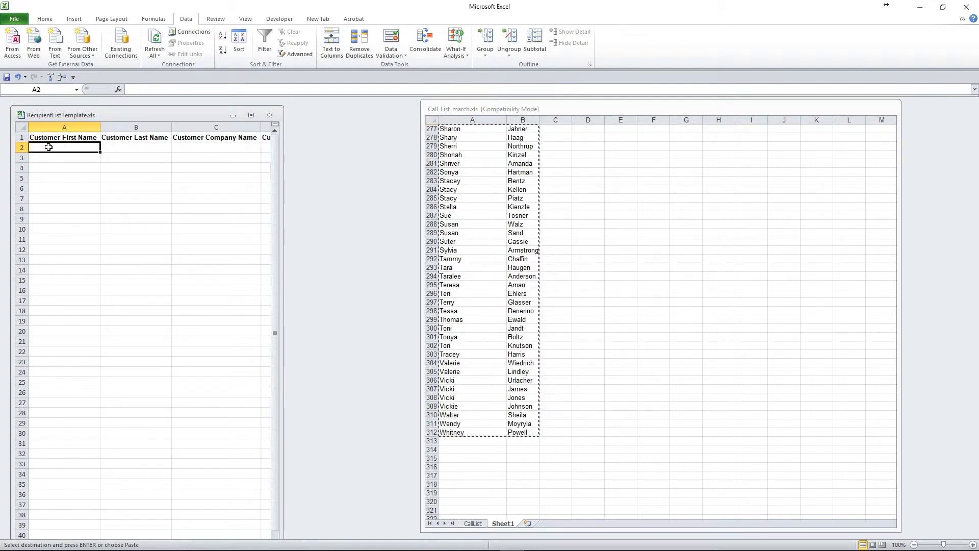
key("ctrl+v")
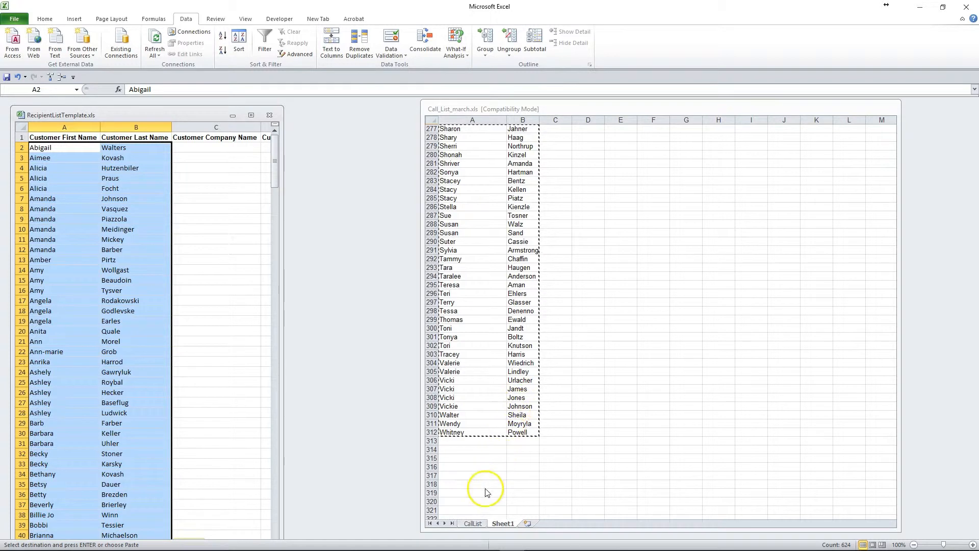
Step: Display the call list's CallList sheet from its first row and reposition the template to show its customer address columns
left_click(473, 525)
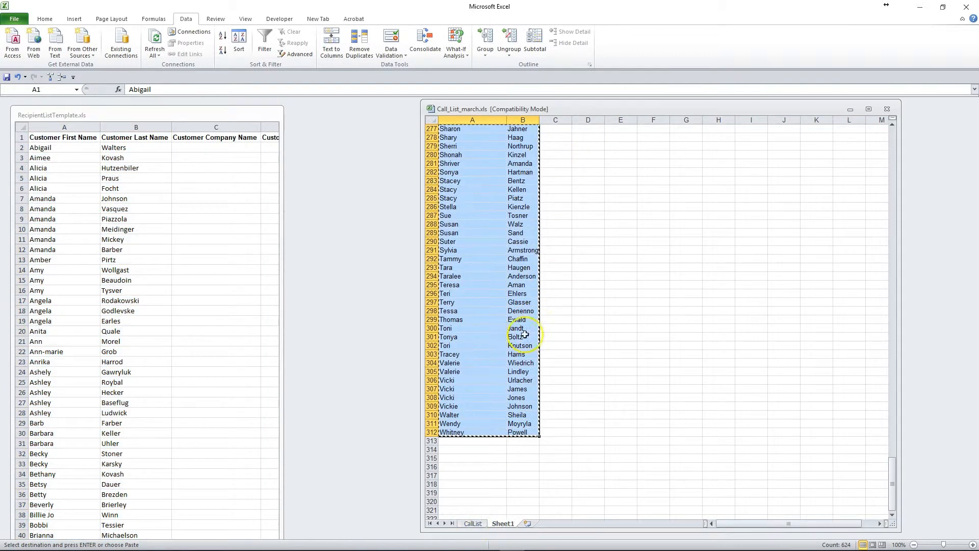
left_click(469, 522)
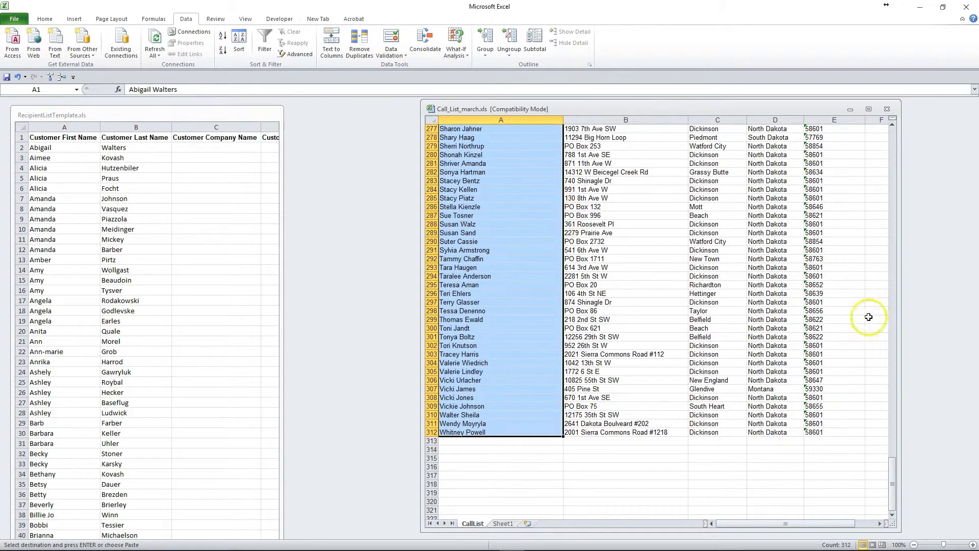
left_click_drag(894, 492, 922, 148)
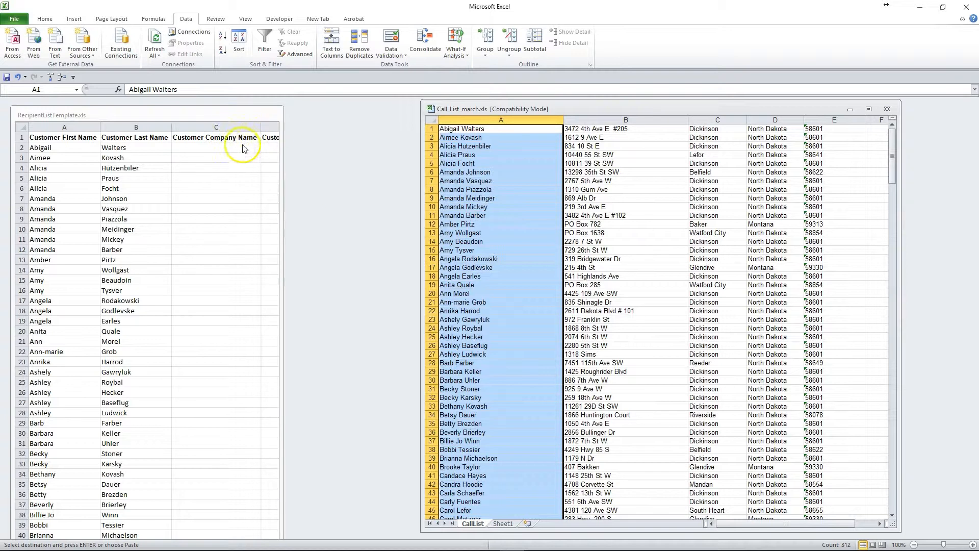
left_click(182, 475)
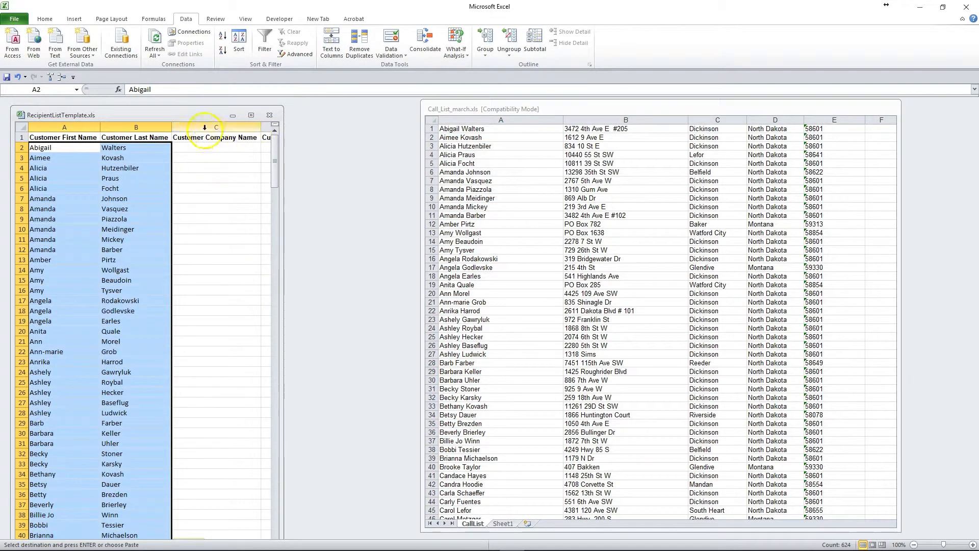
left_click_drag(199, 121, 200, 113)
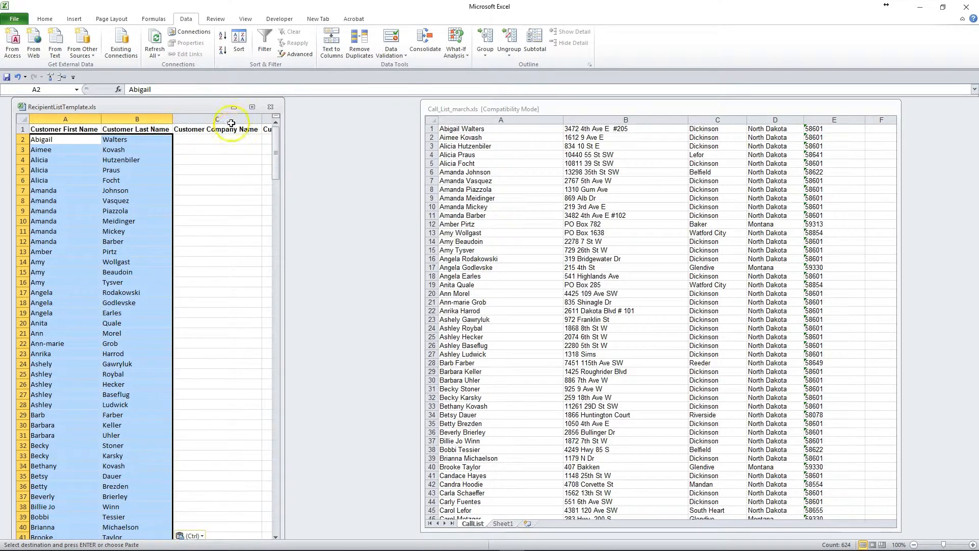
left_click_drag(213, 110, 214, 101)
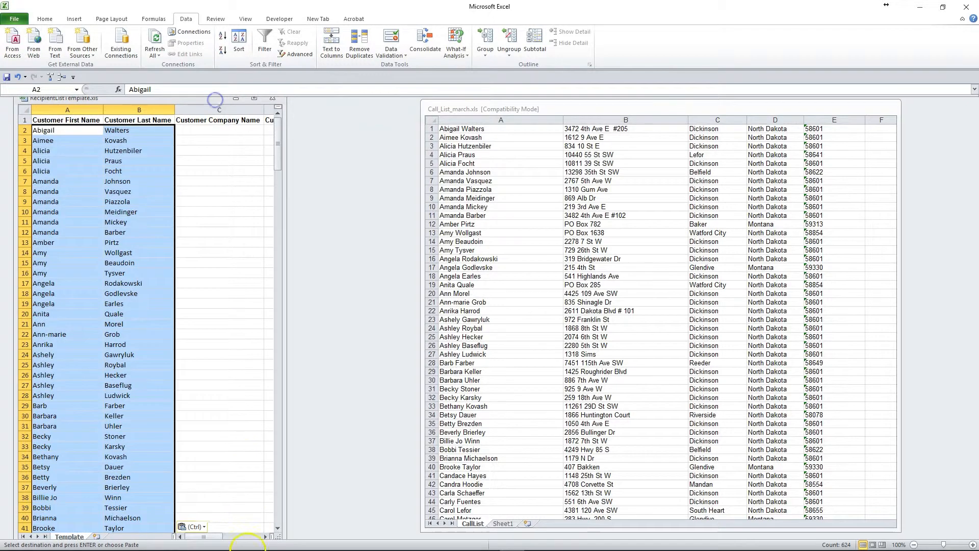
left_click(266, 537)
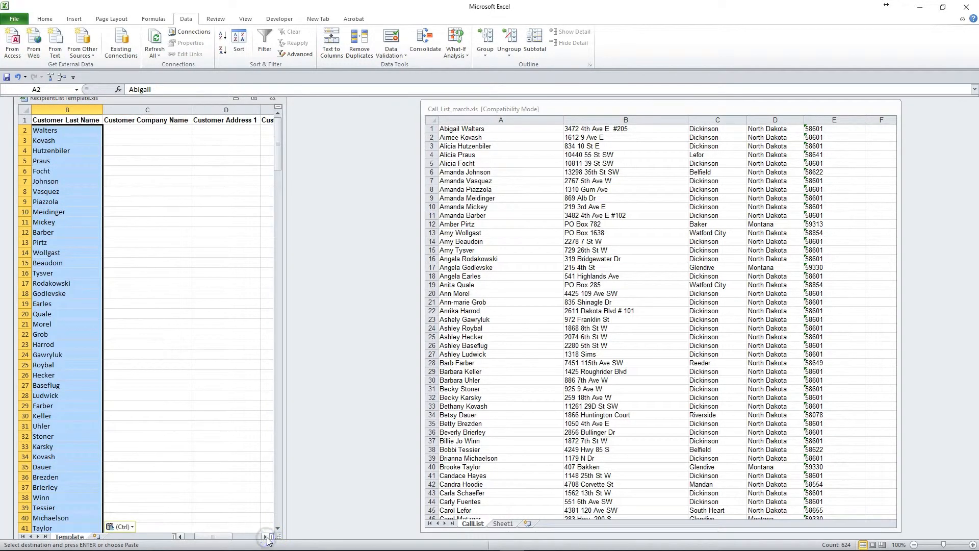
left_click(265, 537)
left_click(266, 537)
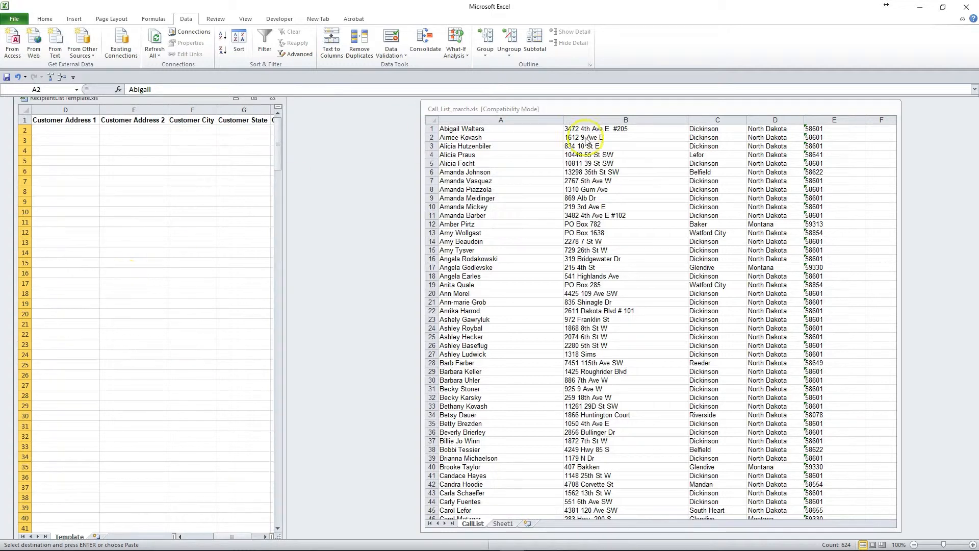
Step: Copy the street addresses in B1:B312 of the CallList sheet into the template's Customer Address 1 column starting at D2
left_click(648, 148)
left_click(611, 137)
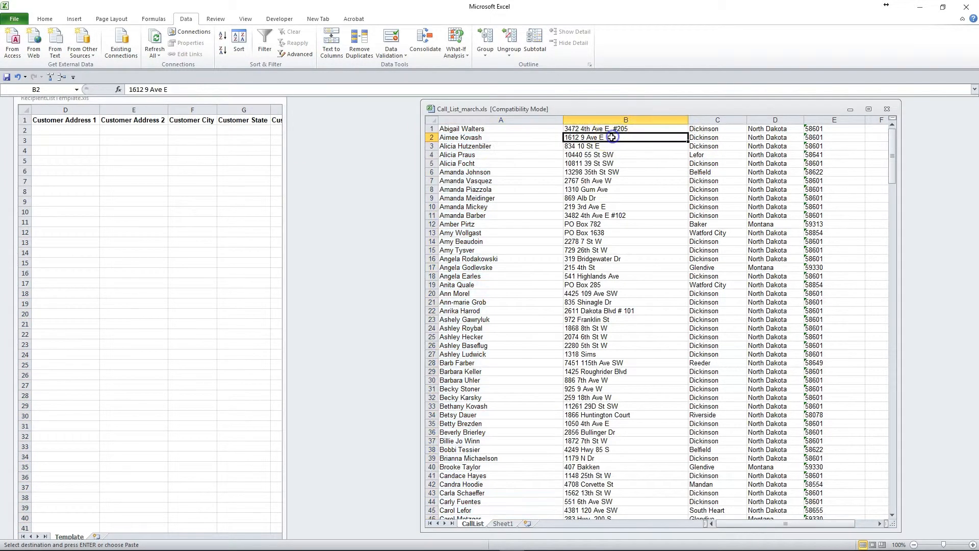
left_click(645, 129)
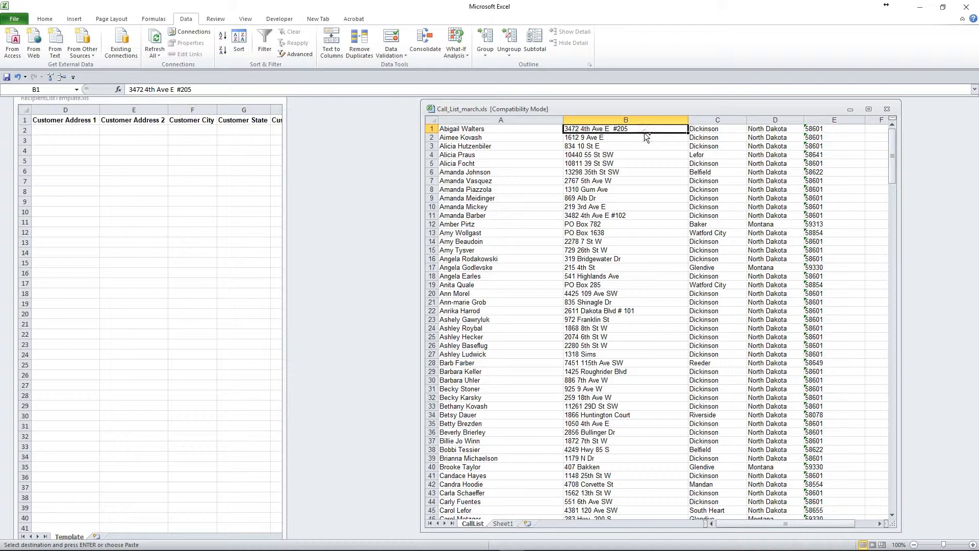
key("ctrl+shift+Down")
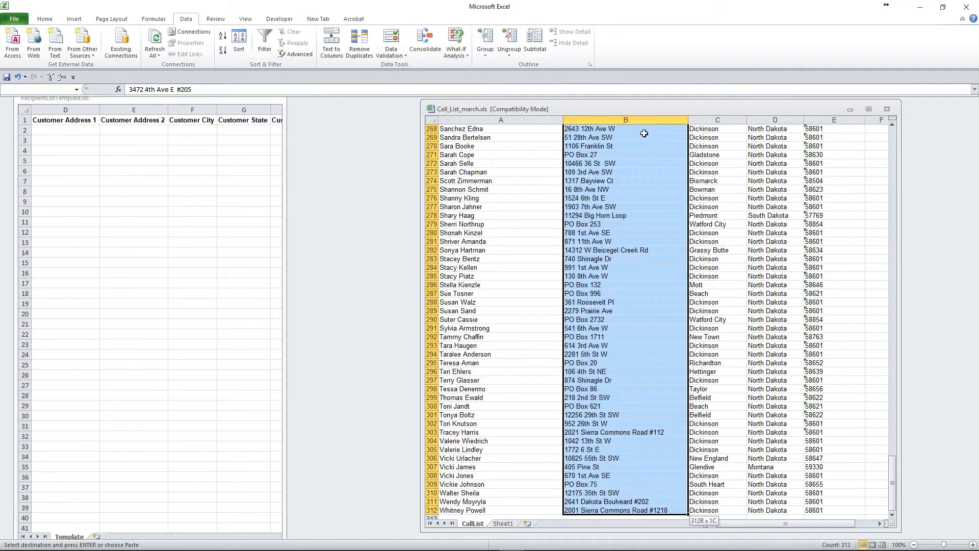
scroll(644, 322, "down", 1)
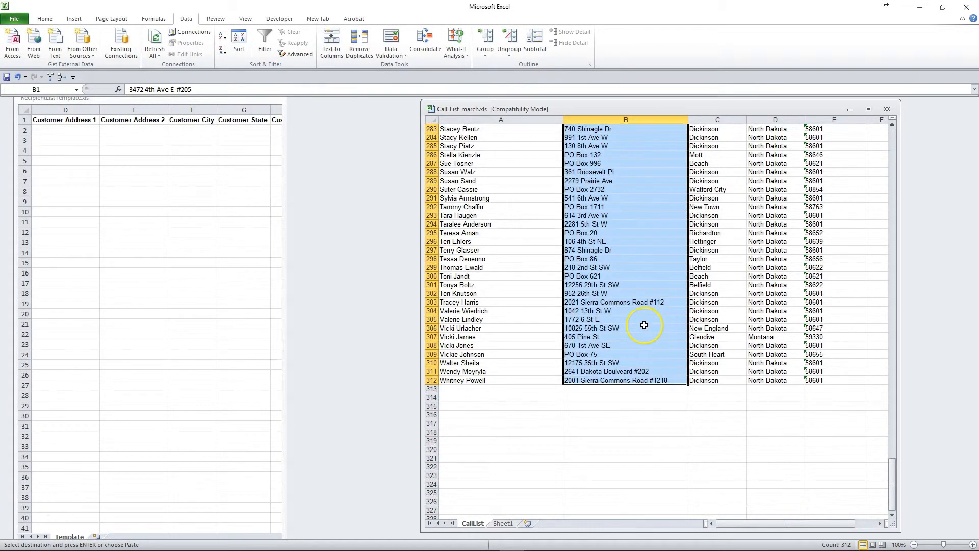
key("ctrl+c")
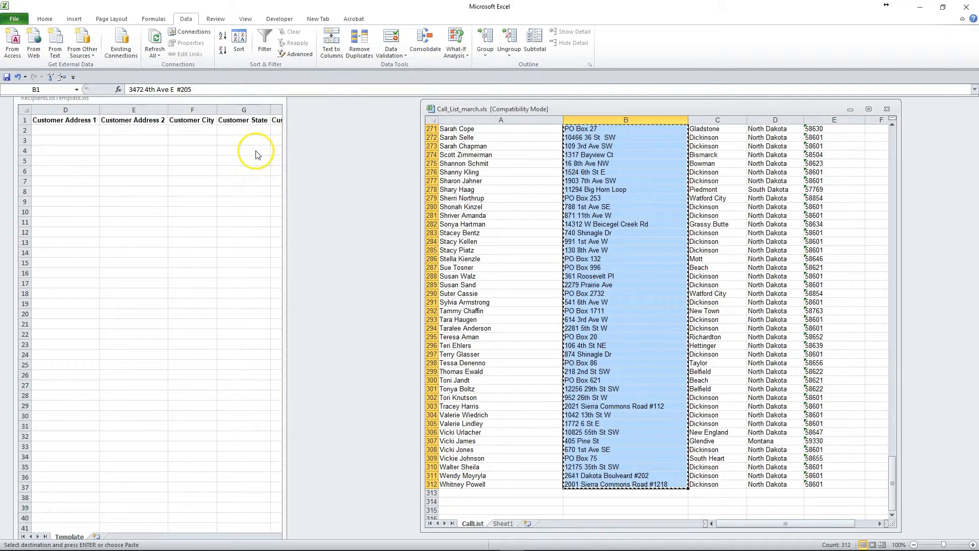
left_click(42, 132)
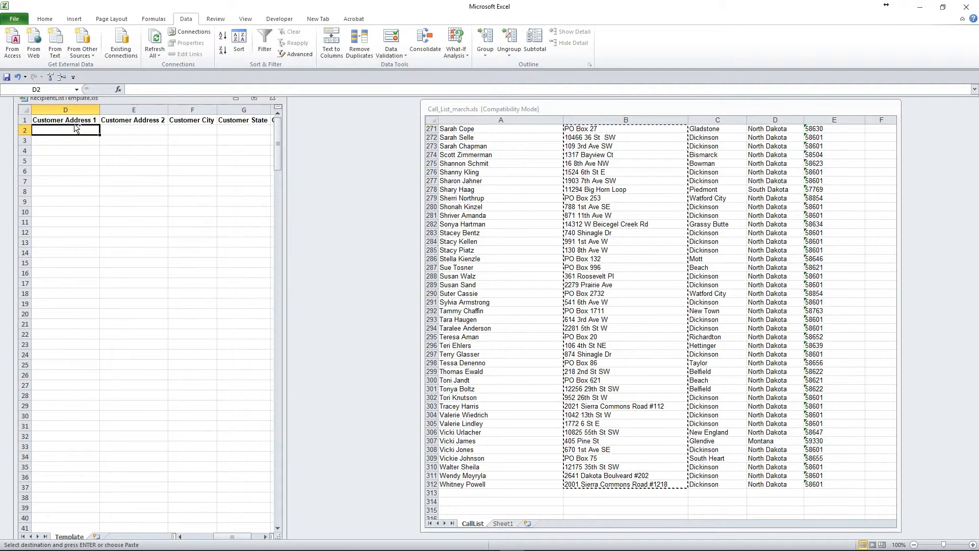
key("ctrl+v")
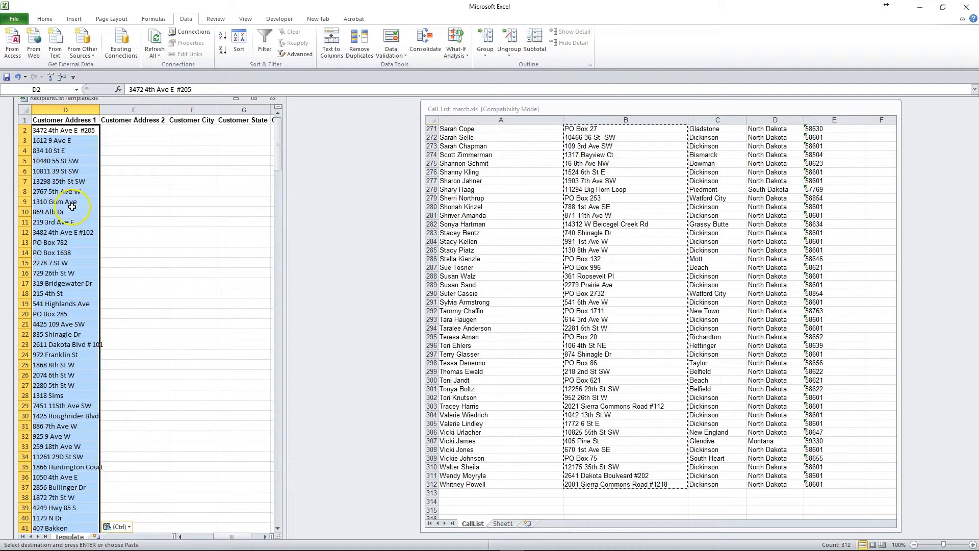
Step: Copy the city, state and zip data in C1:E312 of the CallList sheet and widen the template window to show Customer Zip
left_click(192, 131)
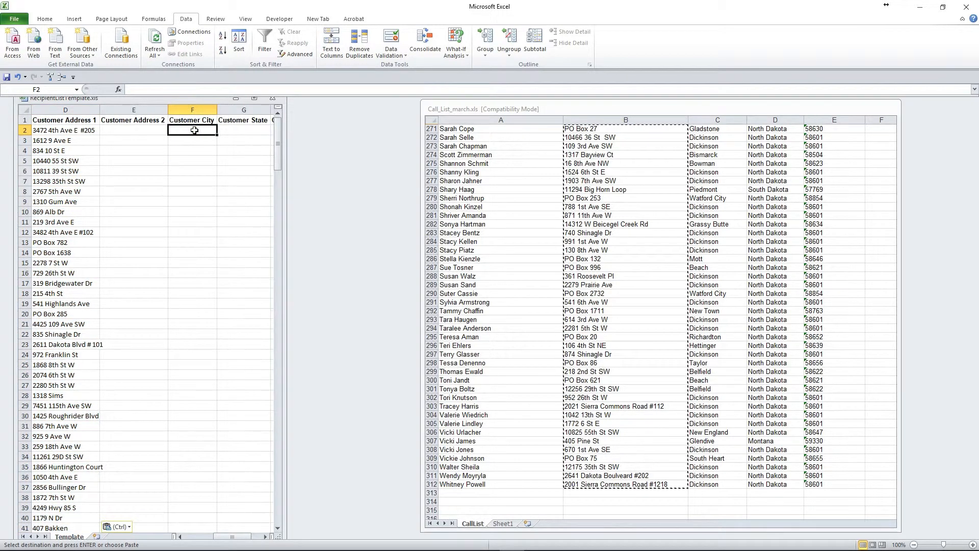
left_click(786, 158)
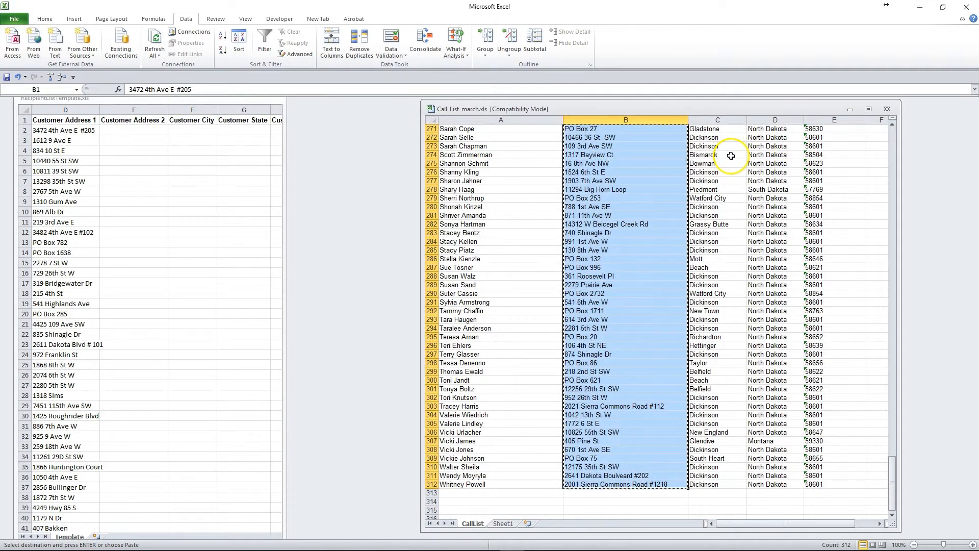
scroll(730, 155, "up", 7)
left_click_drag(888, 448, 913, 148)
left_click(751, 154)
left_click(707, 130)
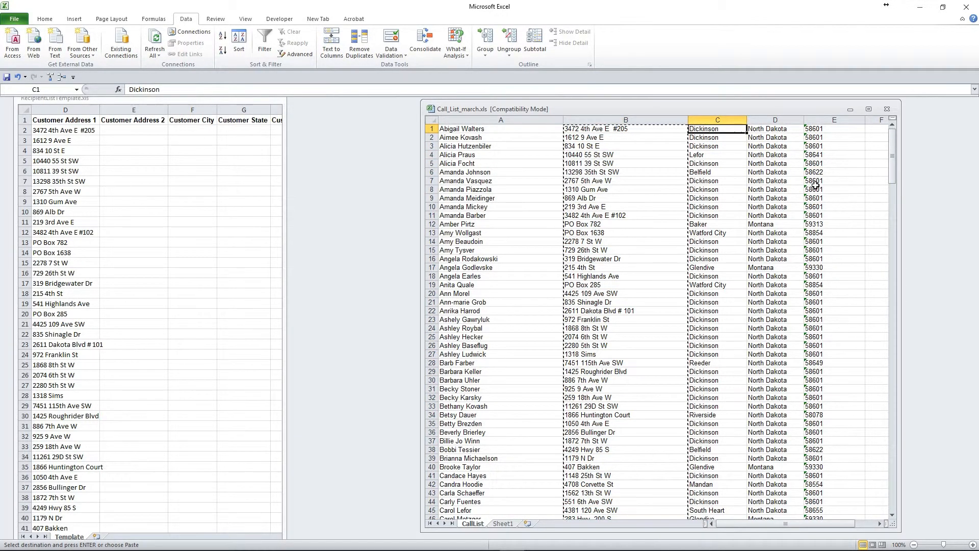
left_click(822, 129, "shift")
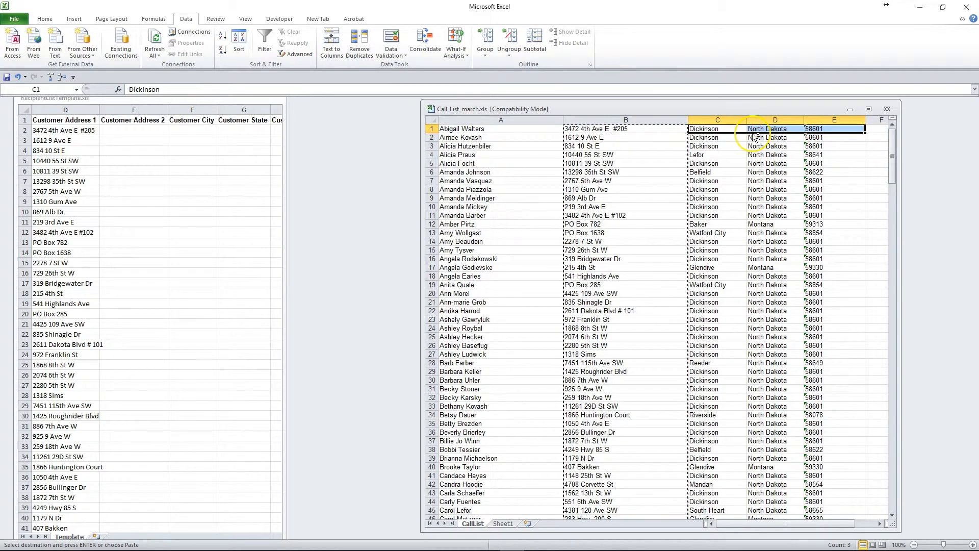
key("ctrl+shift+Down")
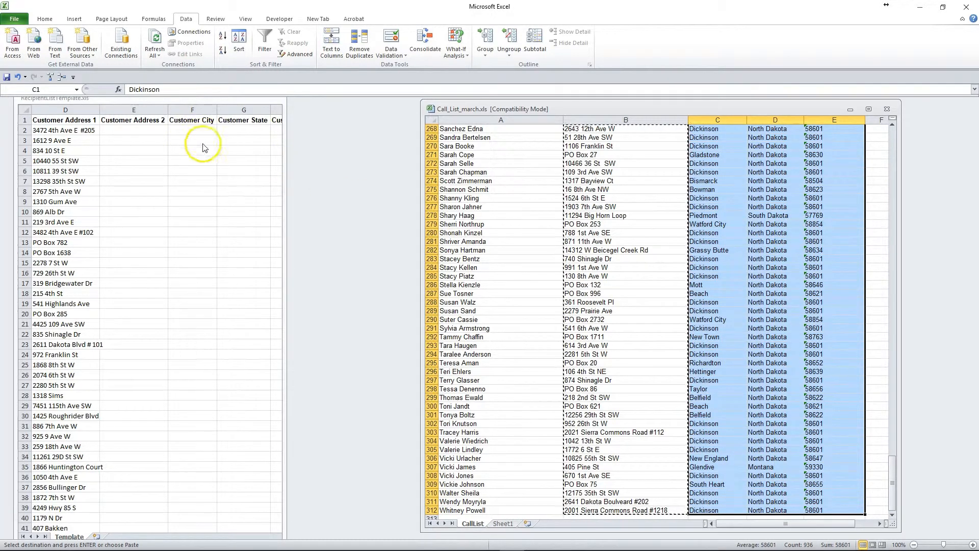
left_click_drag(284, 146, 366, 148)
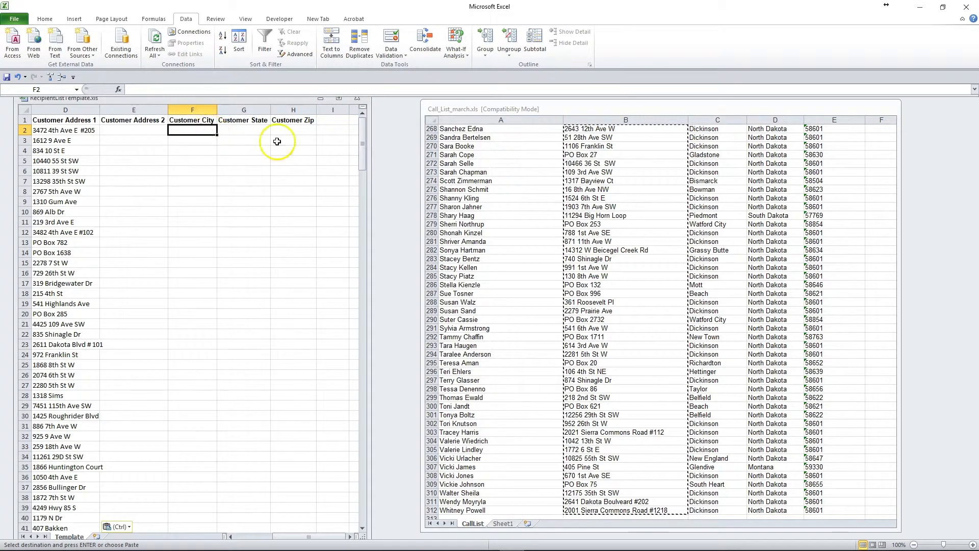
left_click(801, 108)
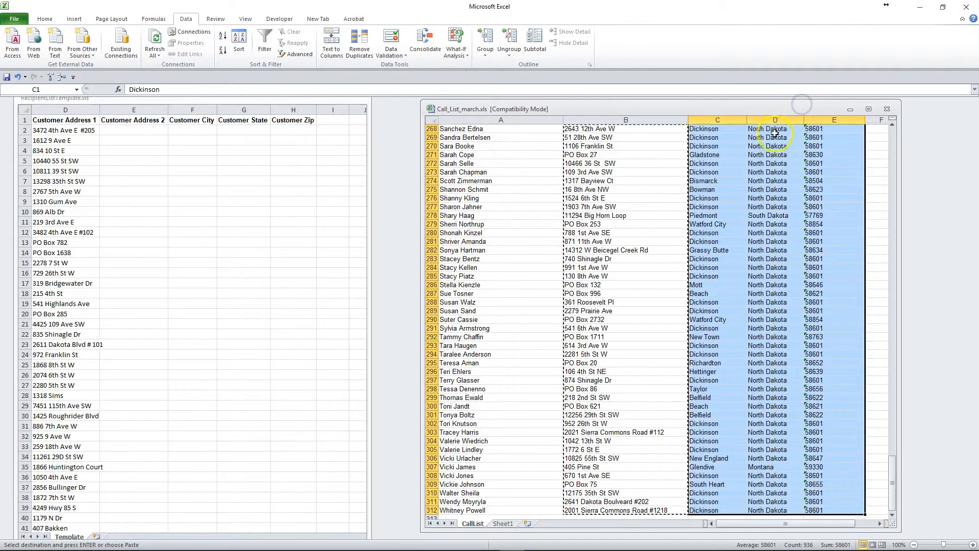
key("ctrl+c")
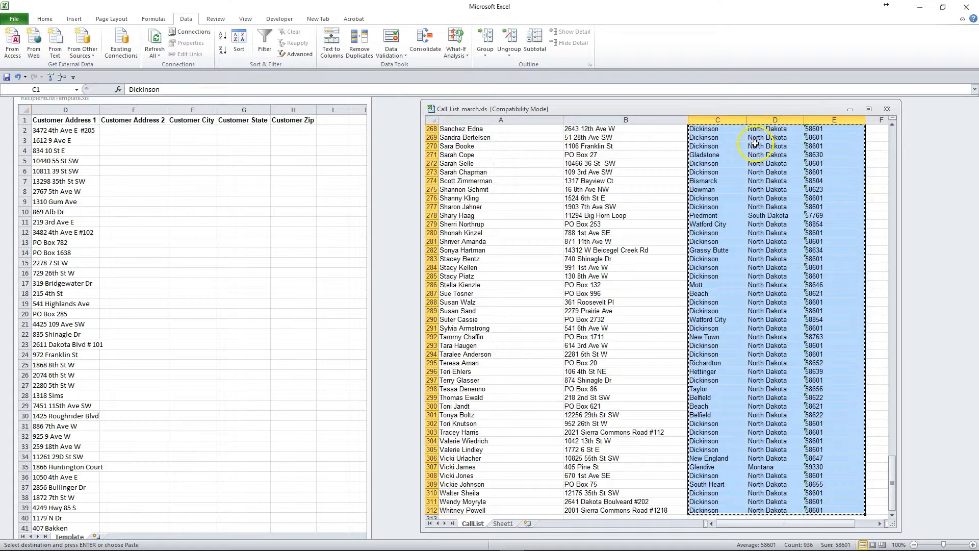
Step: Paste the city, state and zip data into the template's matching columns starting at F2
left_click(195, 99)
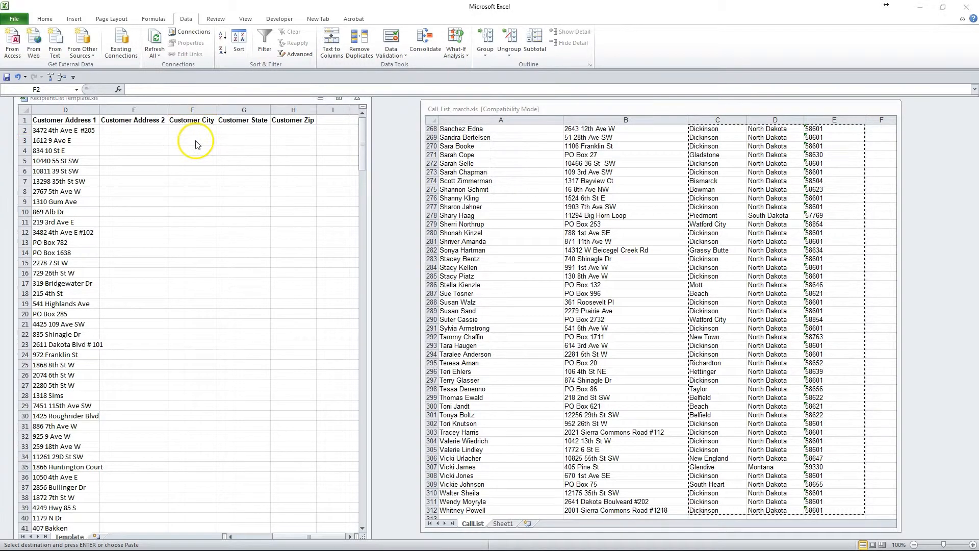
key("ctrl+v")
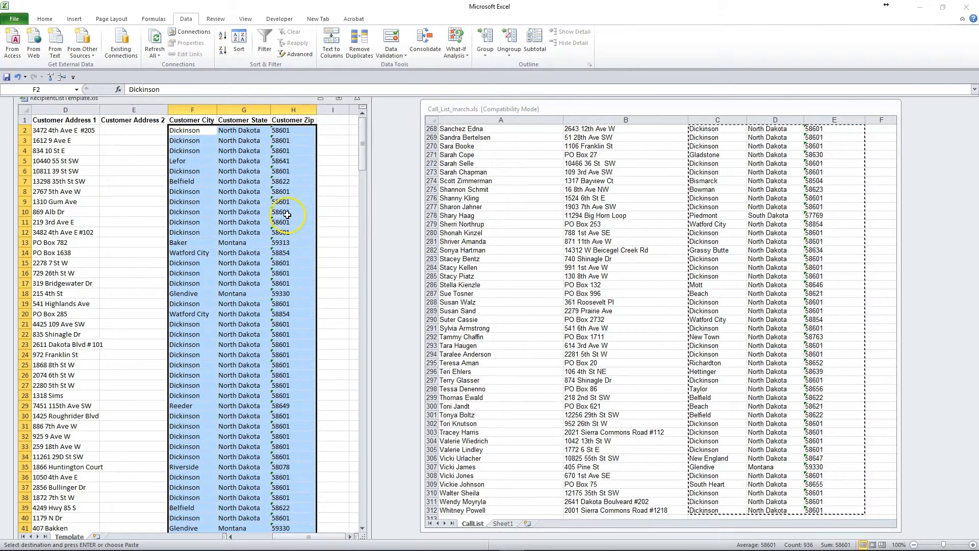
left_click(238, 171)
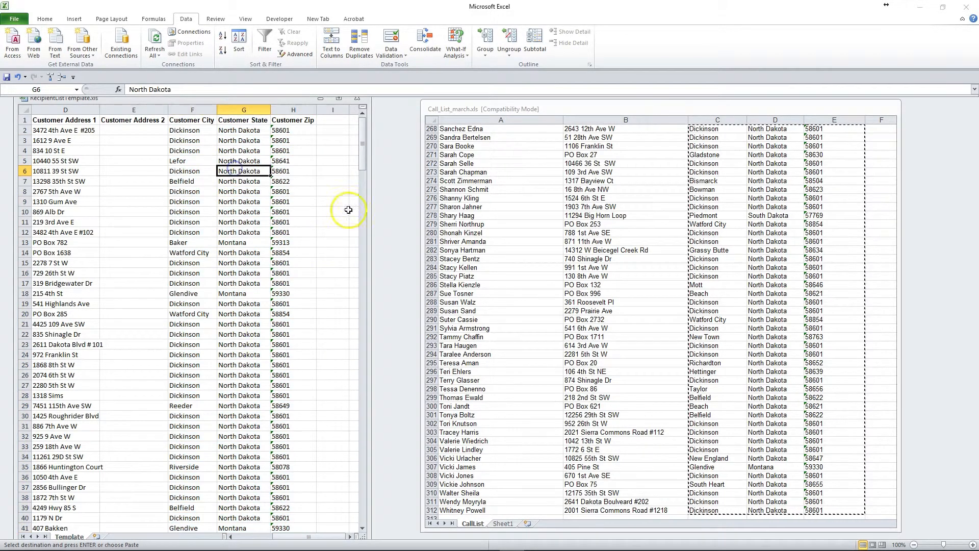
Step: Close the March call list workbook without keeping its copied data on the clipboard
left_click(653, 102)
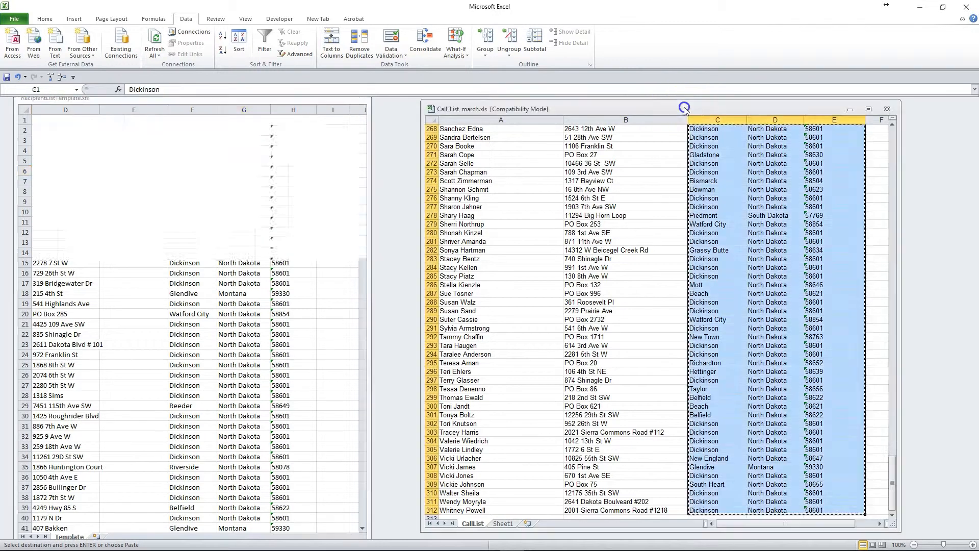
left_click(892, 110)
left_click(501, 315)
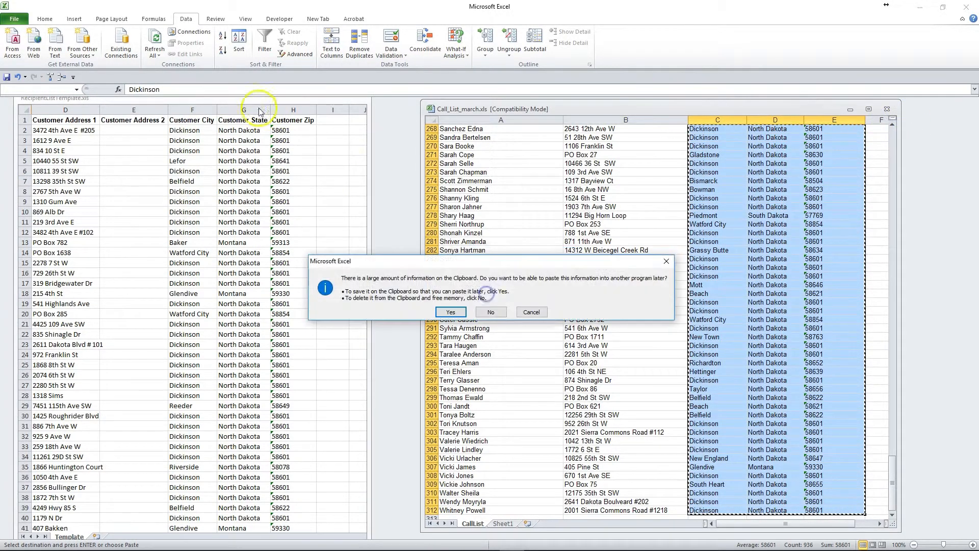
left_click(491, 312)
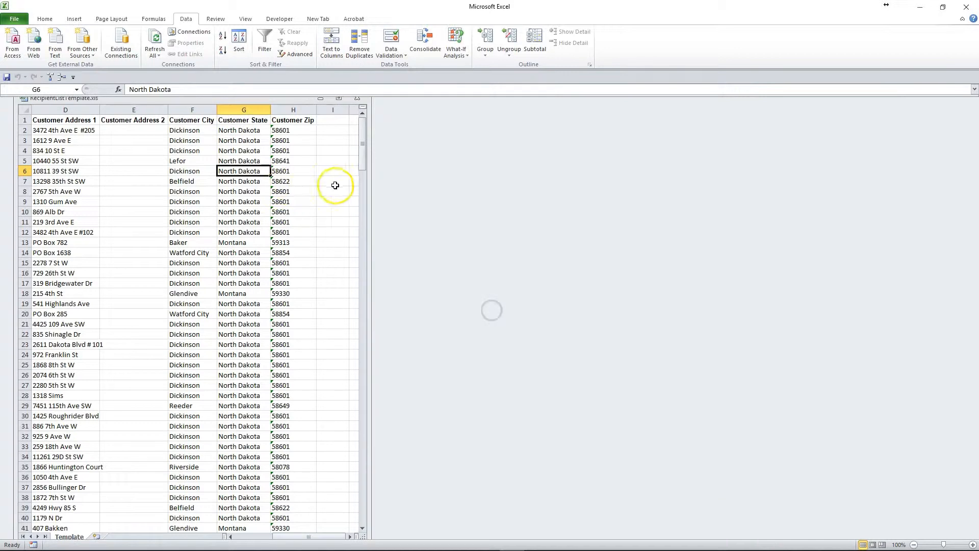
Step: Maximize the recipient list template window and show all its customer columns from Customer First Name to Customer Zip
left_click_drag(367, 181, 633, 214)
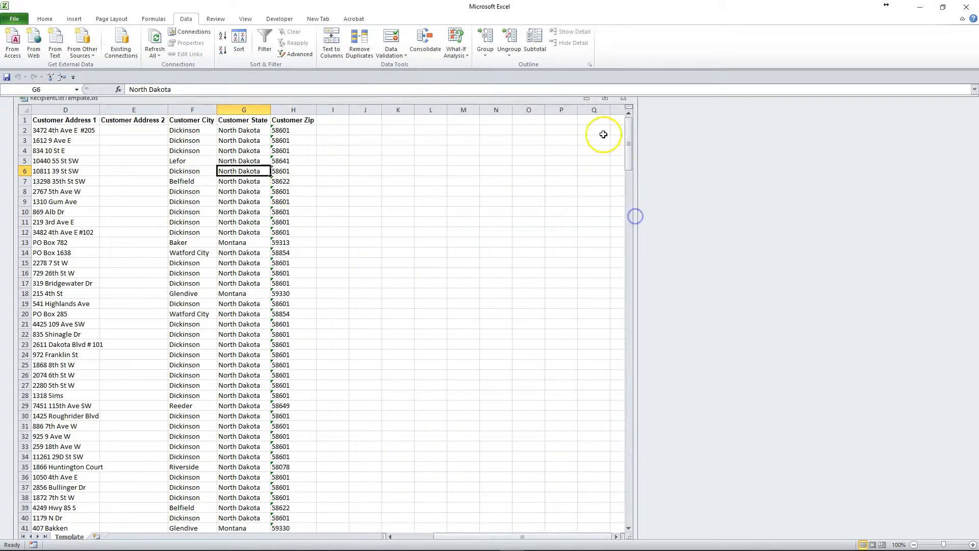
left_click(606, 102)
left_click_drag(651, 535, 609, 535)
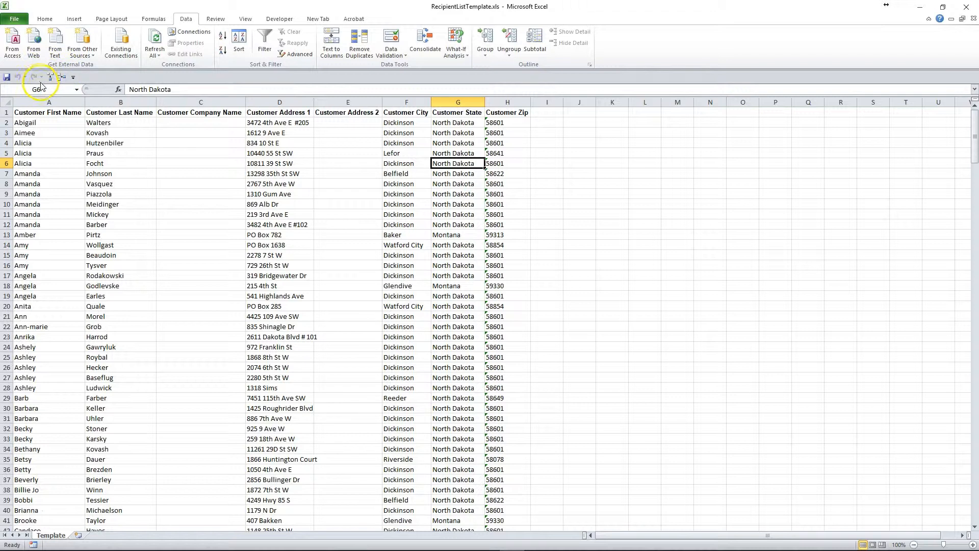
Step: Save the filled template as Metropolis-RecipientList.xls in the Lists folder, using the XML Spreadsheet 2003 format
left_click(16, 22)
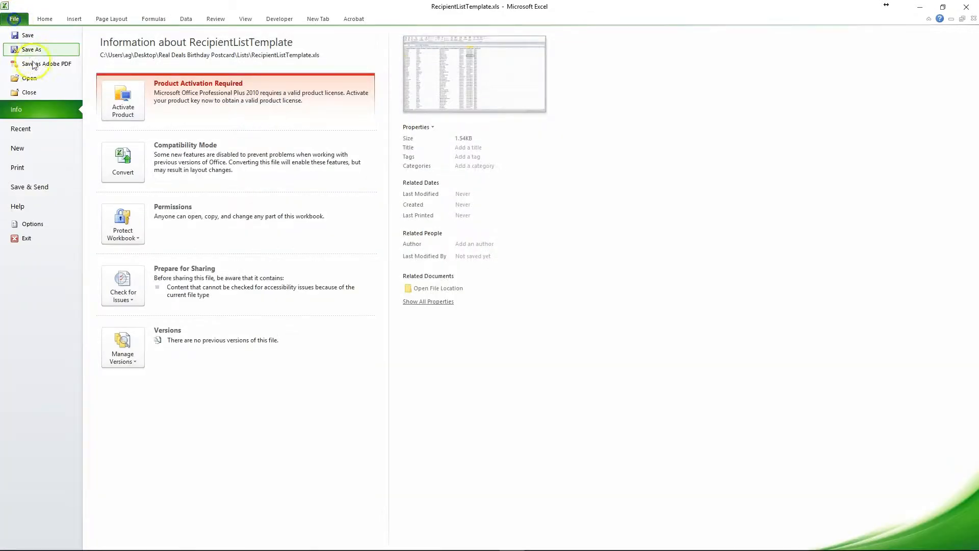
left_click(37, 37)
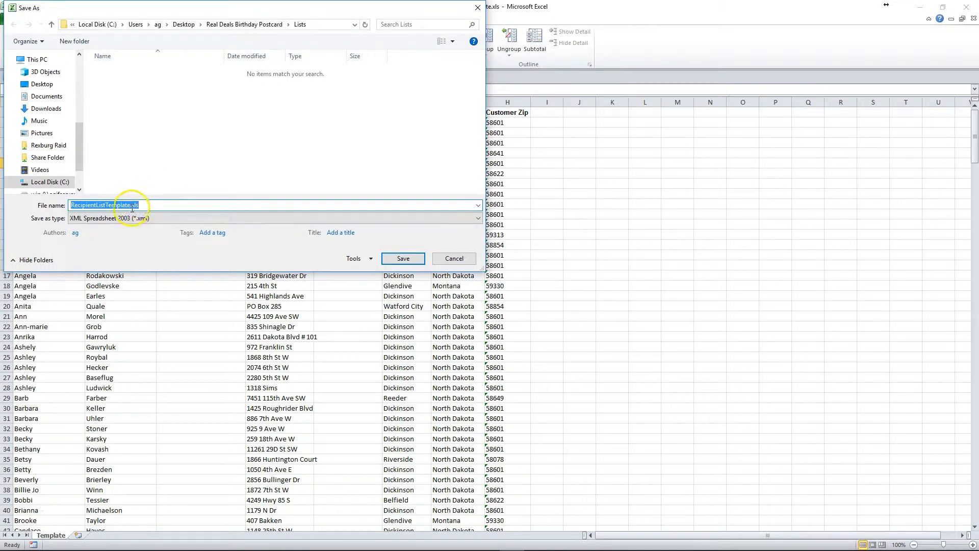
left_click(127, 204)
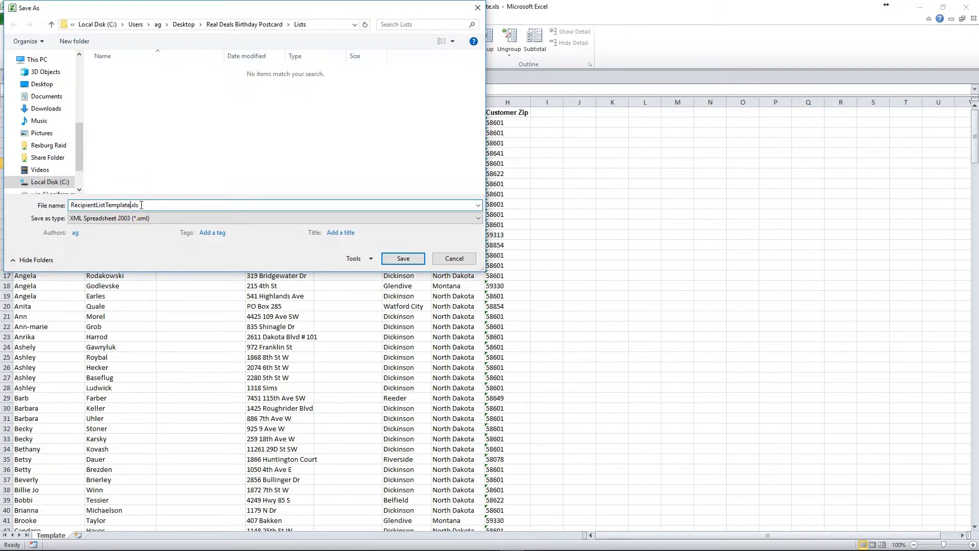
left_click(94, 205)
left_click(117, 205)
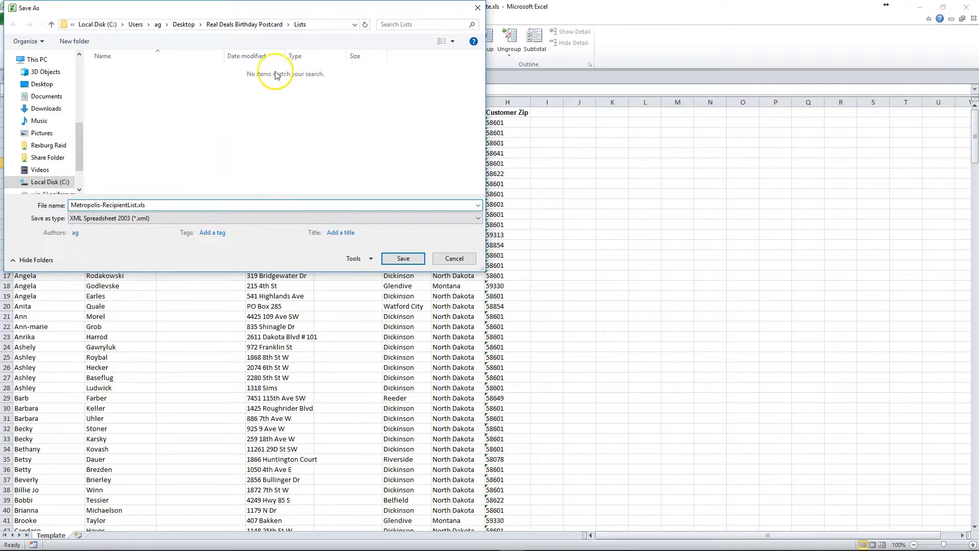
left_click(402, 259)
left_click(448, 314)
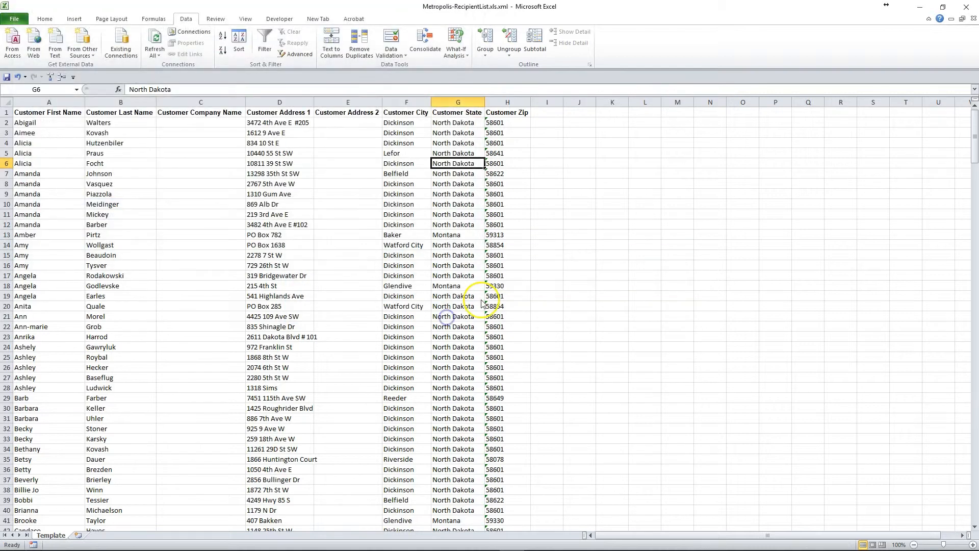
Step: Switch to the Real Deals storefront in Chrome and choose Metropolis-RecipientList.xls.xml as the recipient list file
left_click(919, 7)
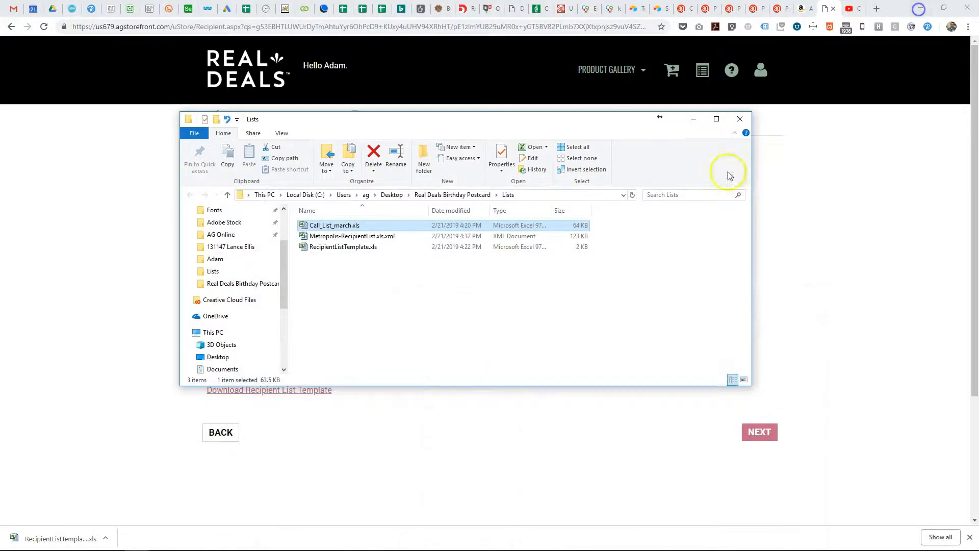
left_click(107, 249)
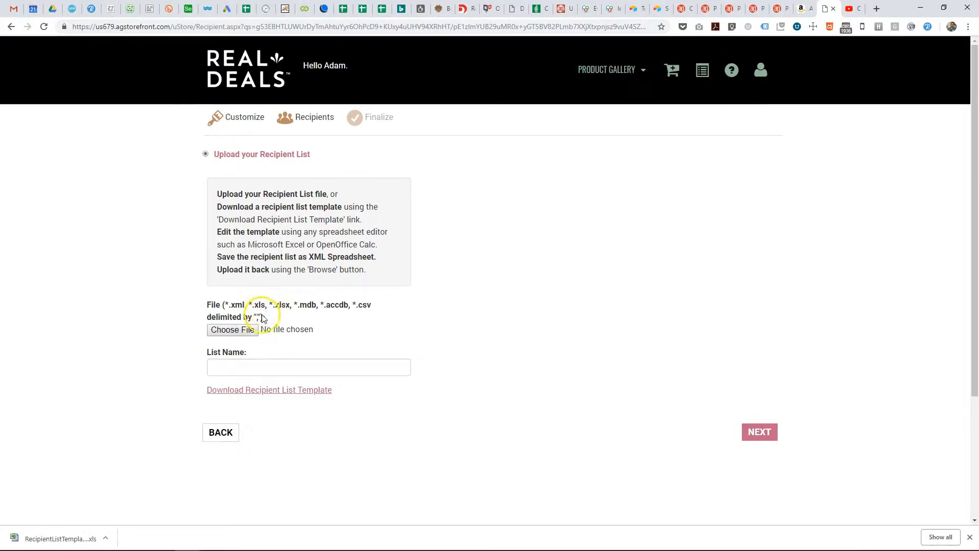
left_click(246, 332)
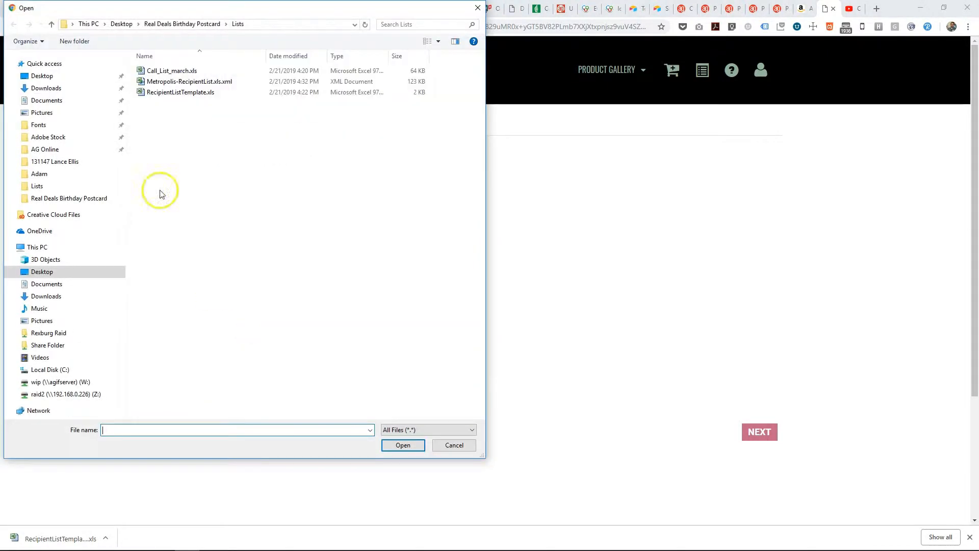
left_click(167, 84)
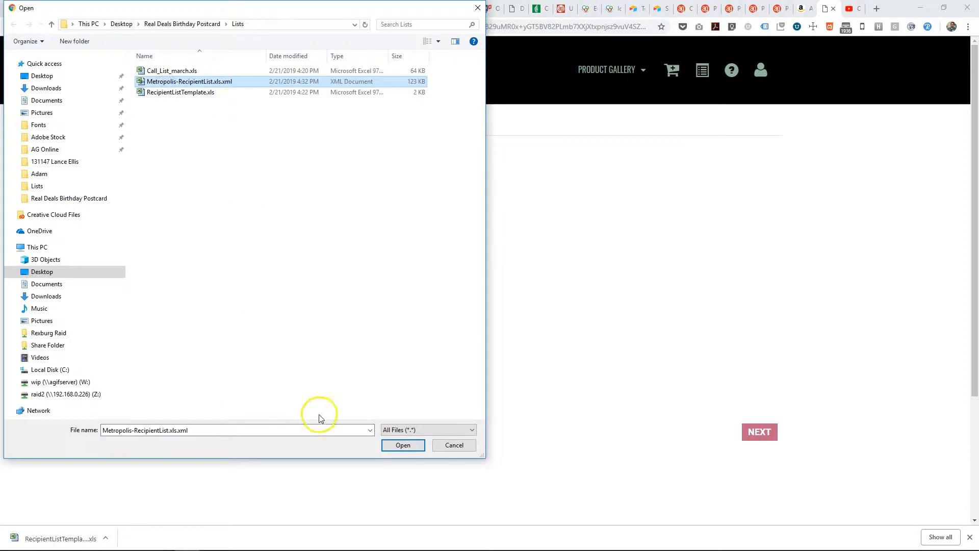
left_click(400, 445)
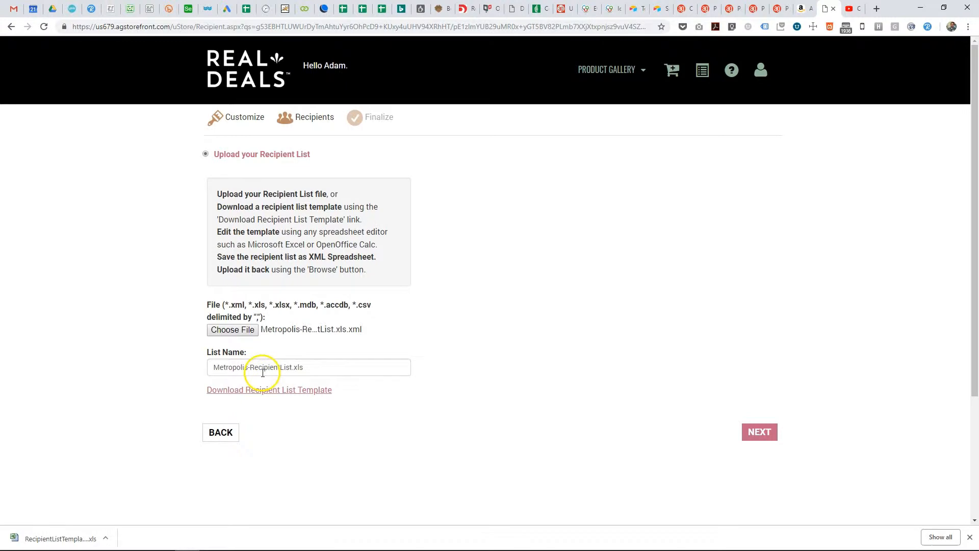
Step: Set the list name to Metropolis-RecipientList and submit the recipient list
left_click(304, 368)
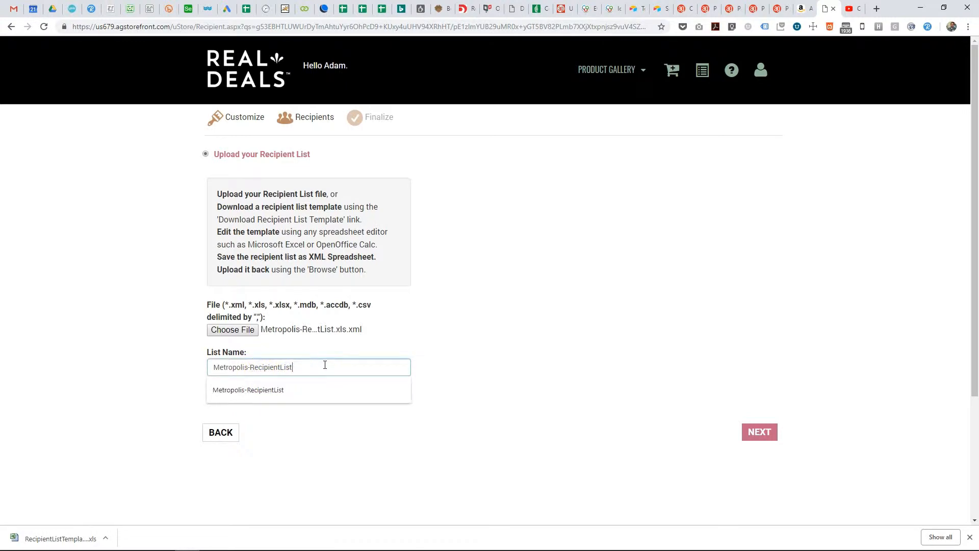
left_click(353, 351)
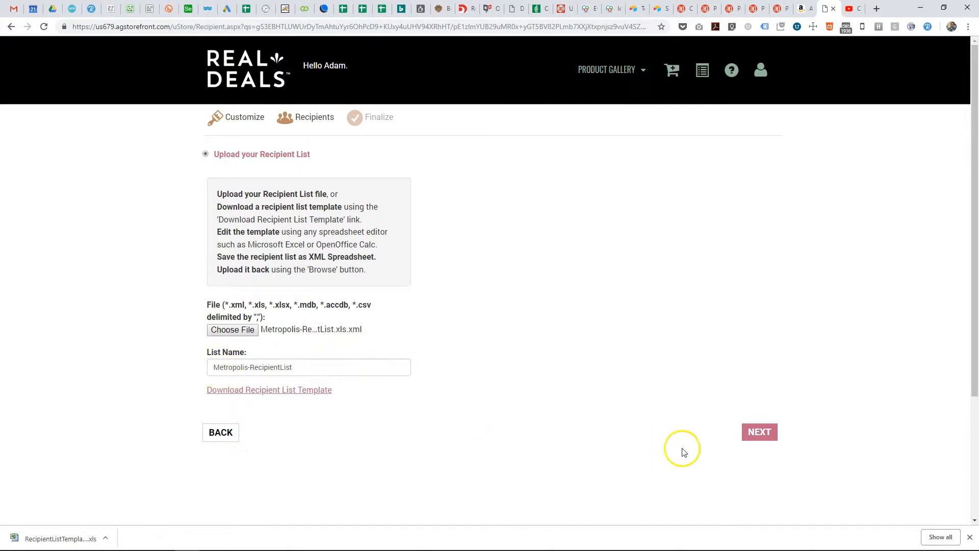
left_click(758, 433)
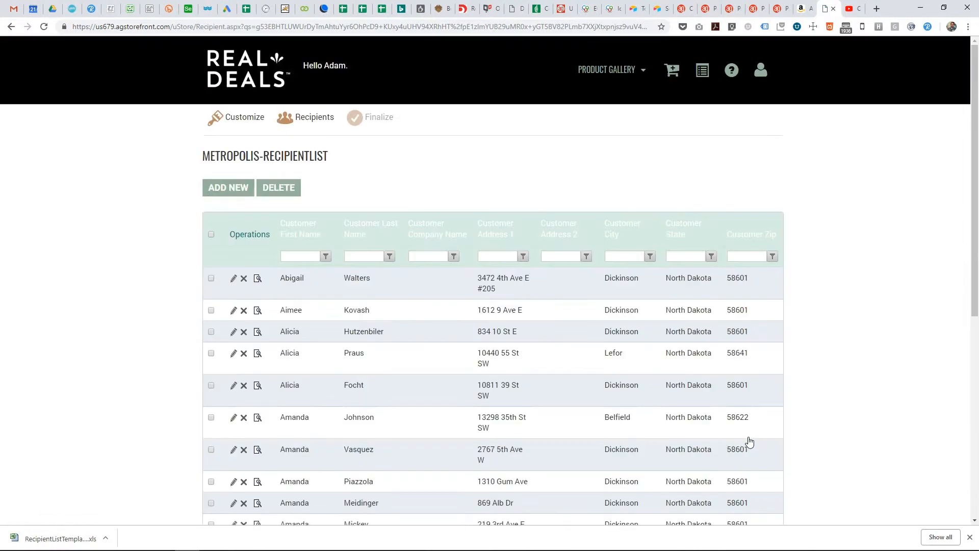
Step: Review the uploaded recipients on the first page and go to page 2 of the list
scroll(429, 313, "down", 1)
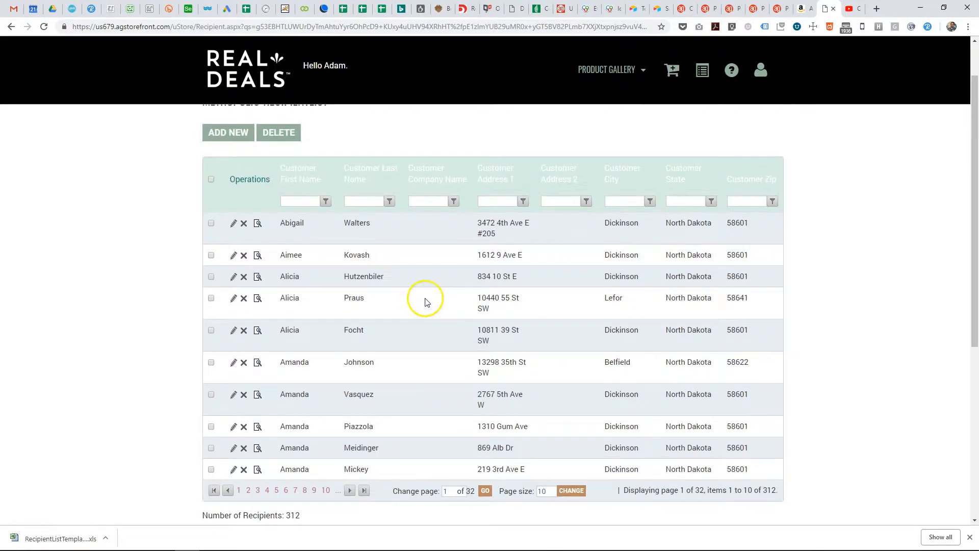
scroll(421, 304, "up", 1)
scroll(495, 314, "down", 1)
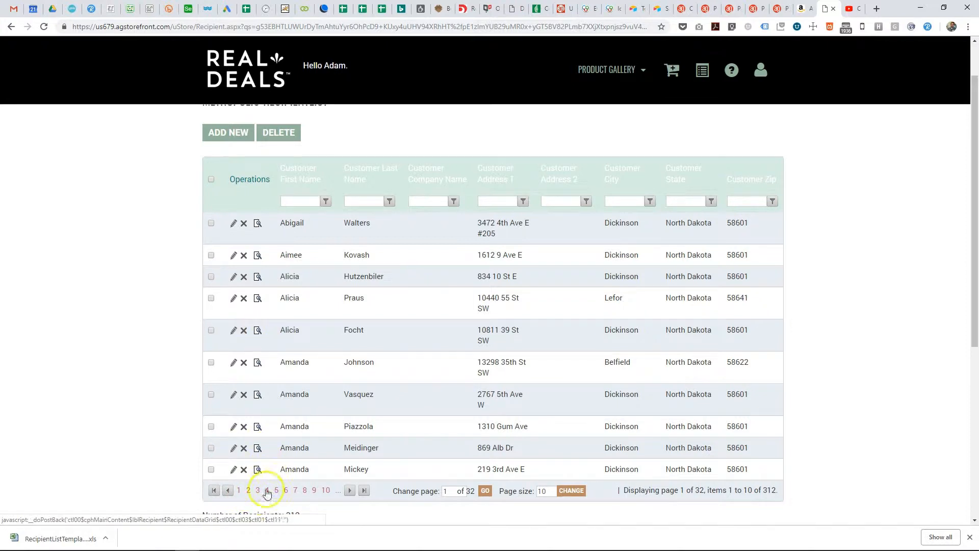
left_click(248, 490)
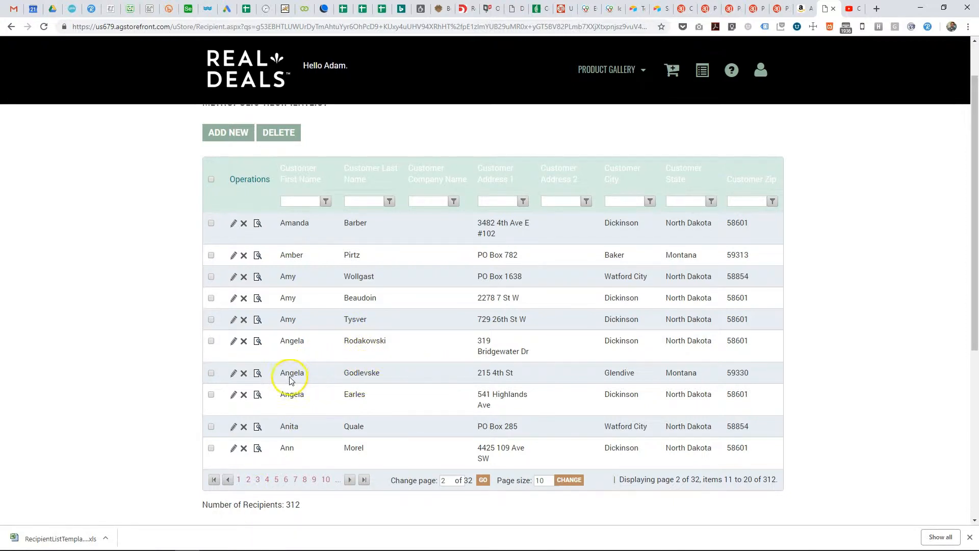
Step: Preview the postcard proof for the seventh recipient on page 2 in a maximized window and close it
left_click(258, 378)
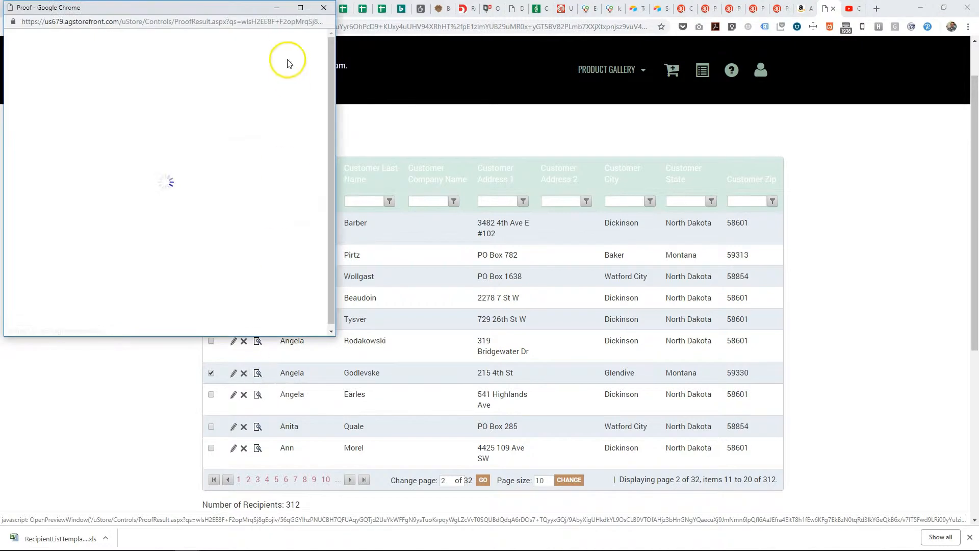
double_click(303, 9)
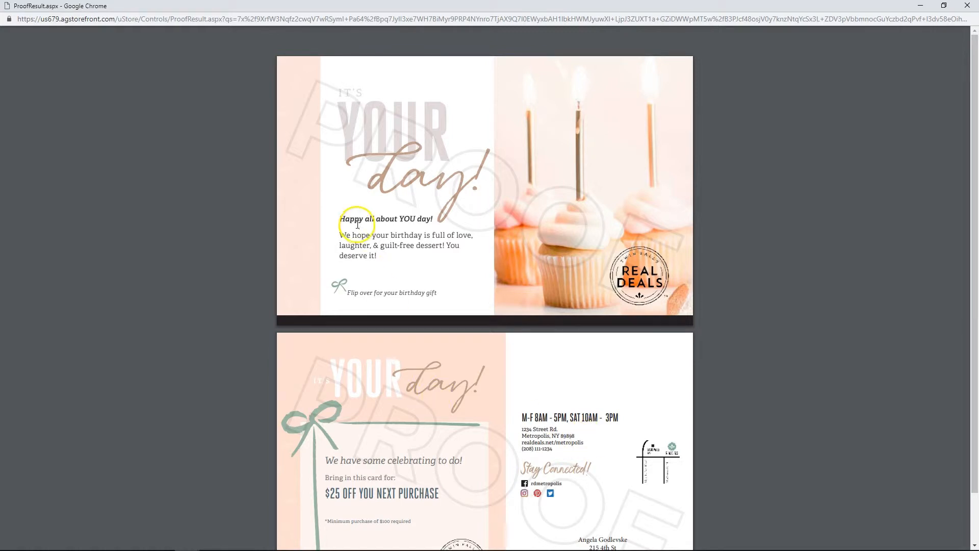
scroll(461, 371, "down", 2)
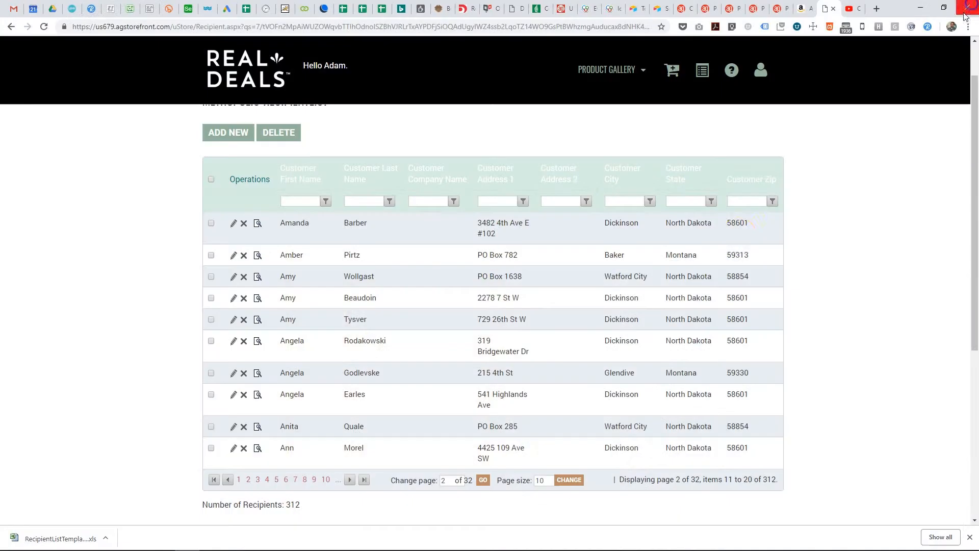
left_click(969, 6)
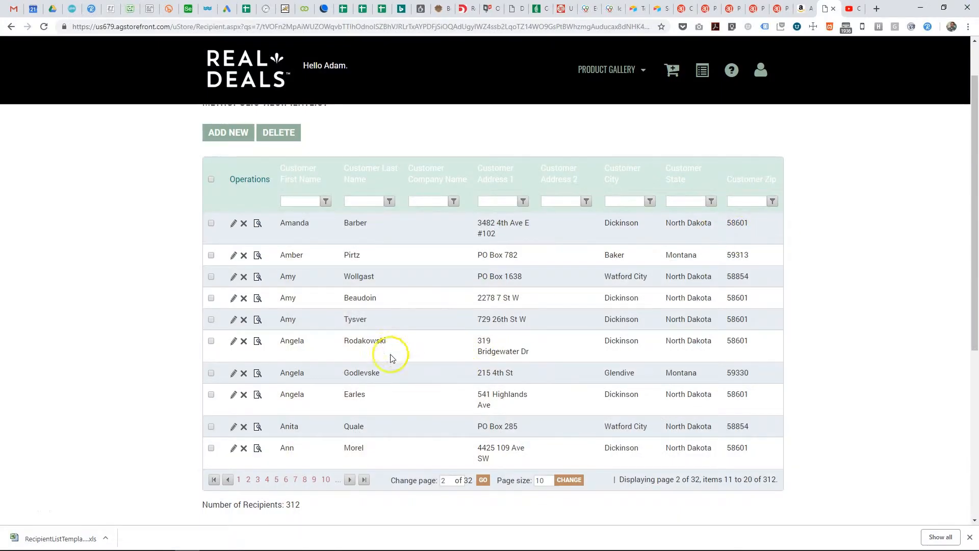
Step: Check page 6 of the recipient list and continue to the order's Finalize stage
left_click(286, 481)
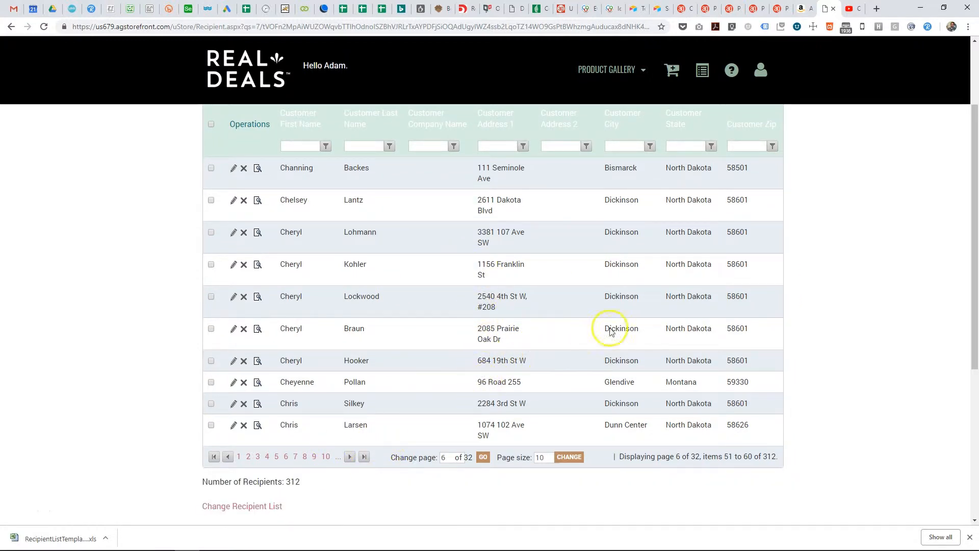
scroll(612, 338, "down", 2)
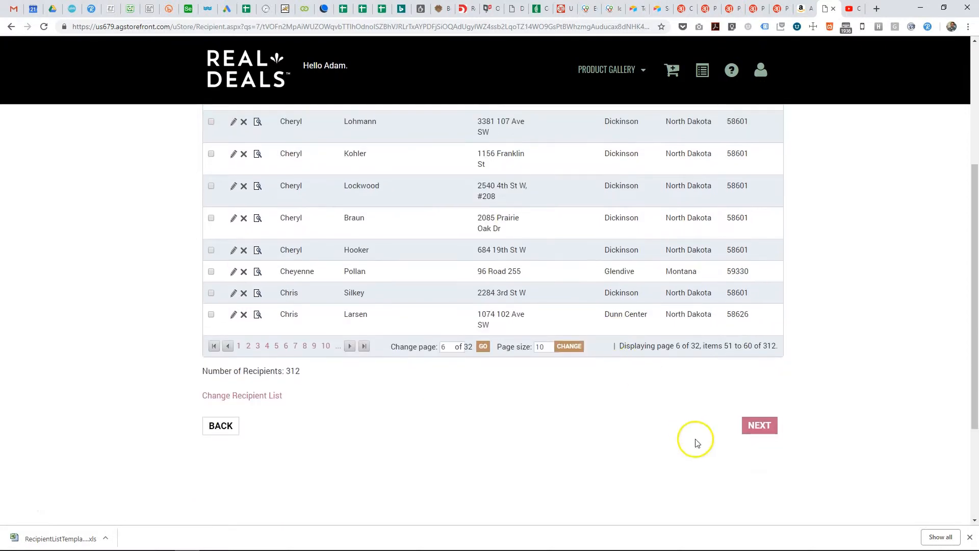
left_click(758, 430)
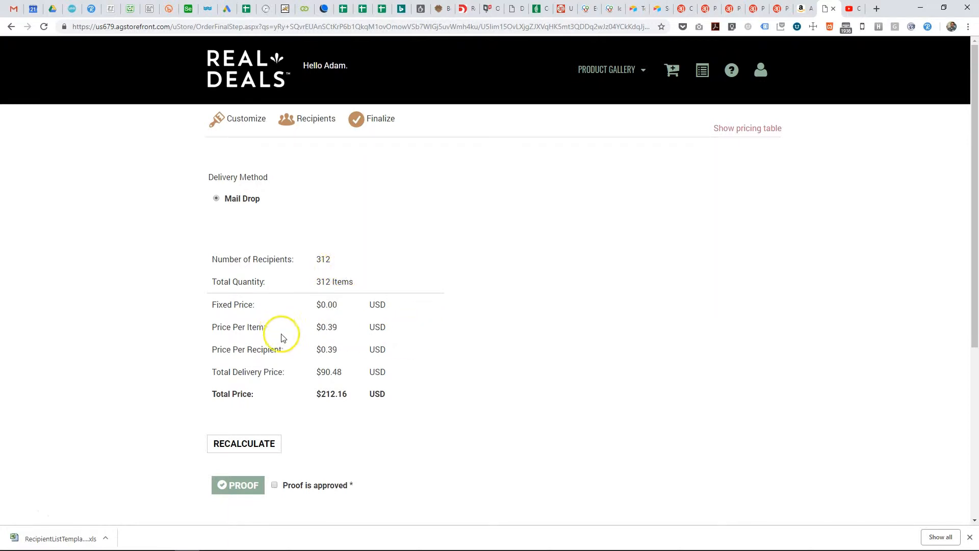
Step: Check the price per item and total delivery price, and inspect both pages of the order's postcard proof
left_click_drag(315, 327, 334, 340)
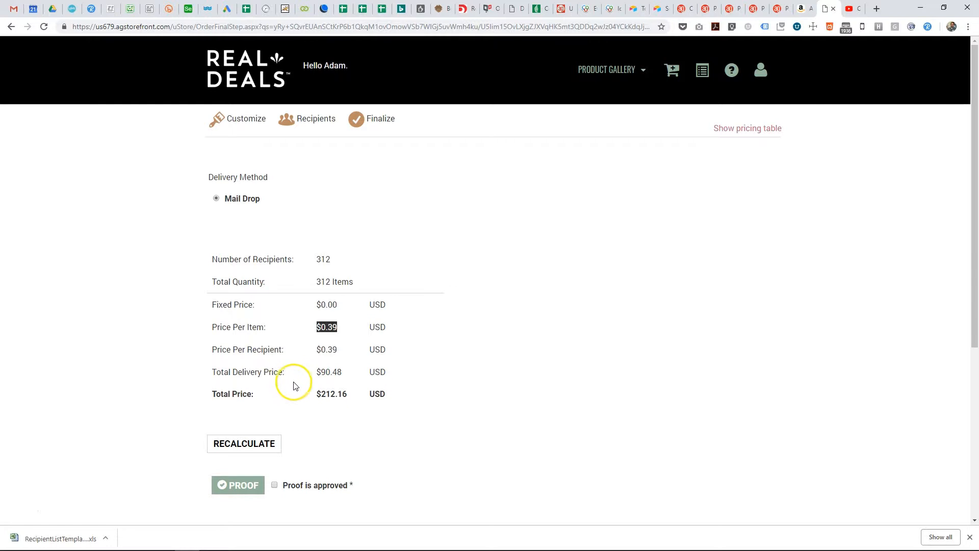
left_click_drag(317, 371, 323, 372)
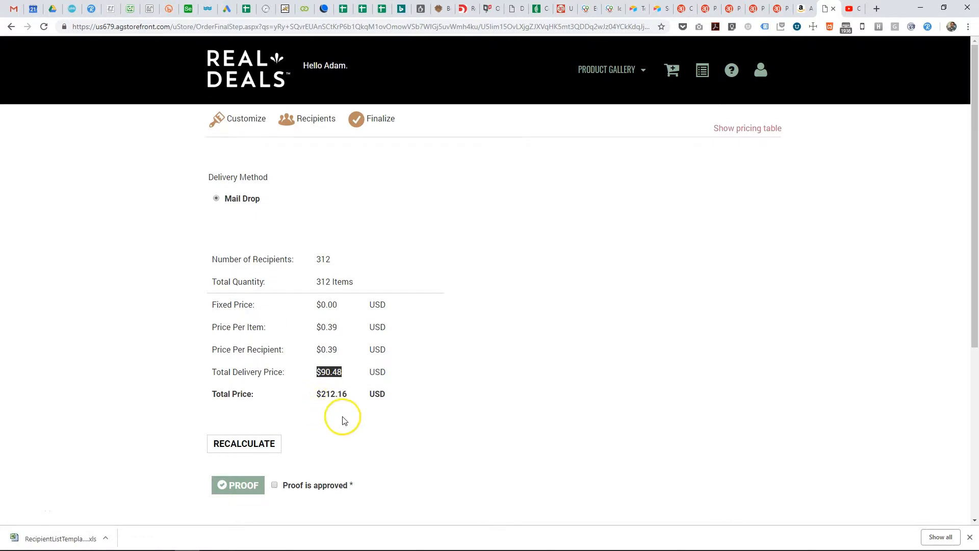
left_click(244, 489)
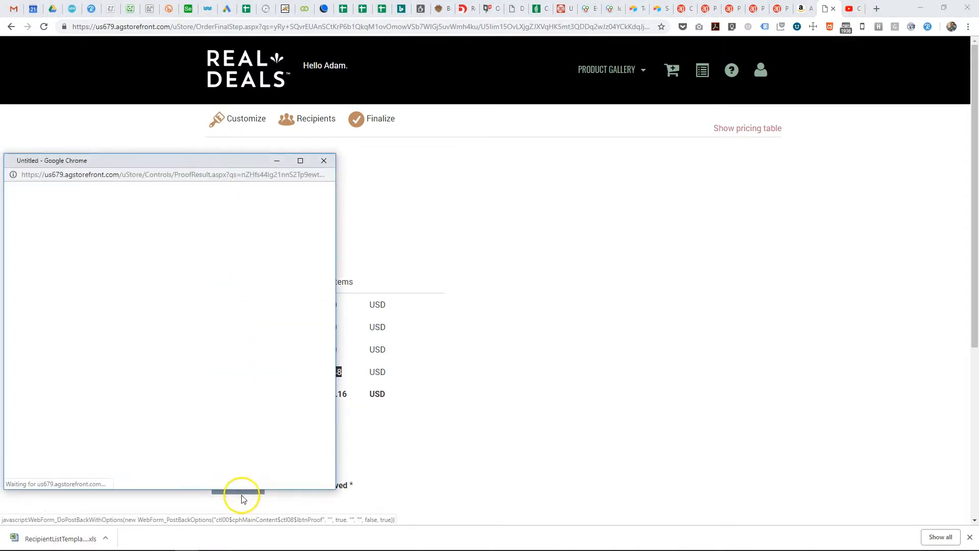
left_click(282, 191)
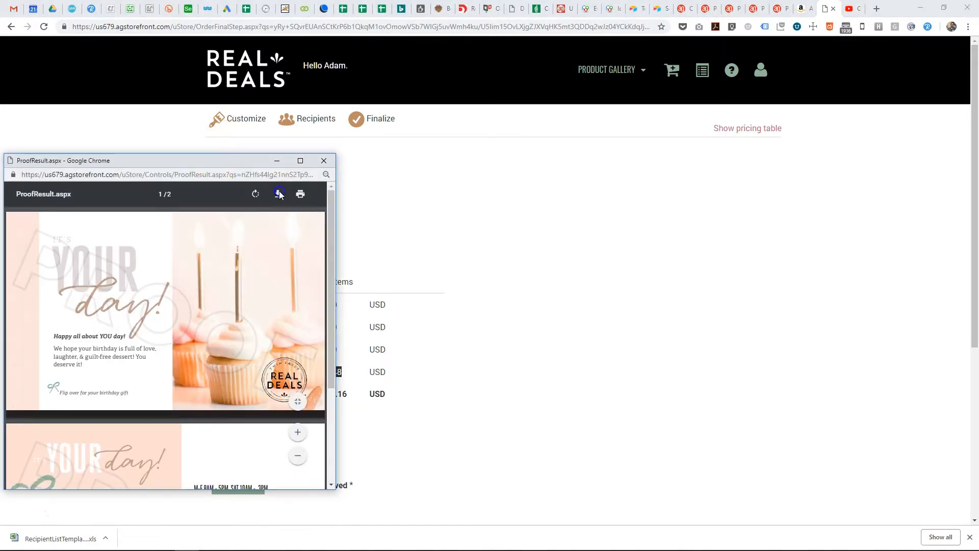
scroll(221, 280, "down", 3)
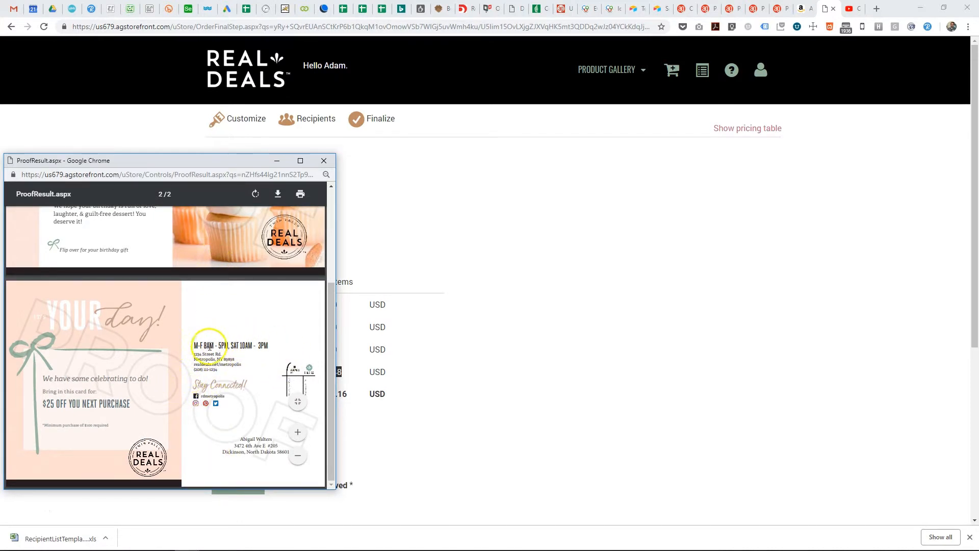
scroll(217, 349, "up", 5)
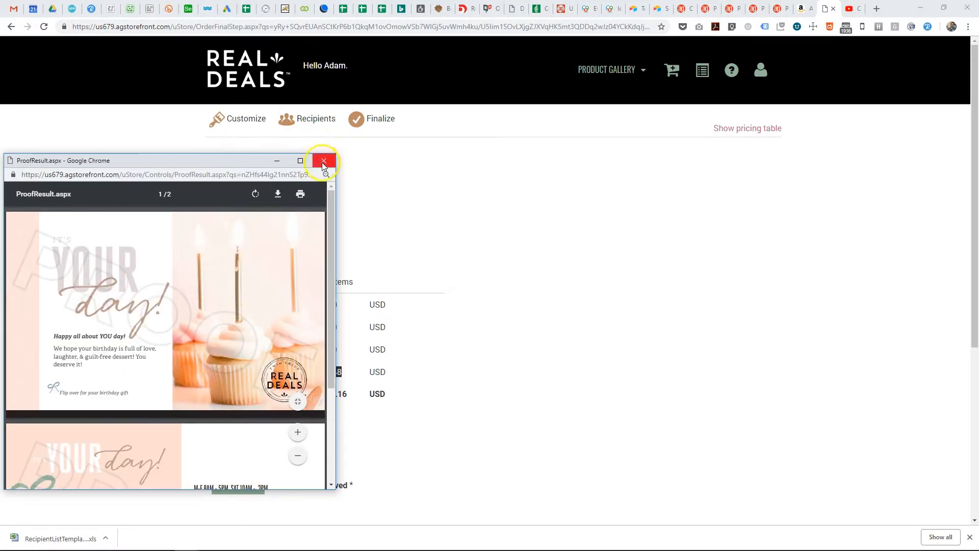
left_click(324, 160)
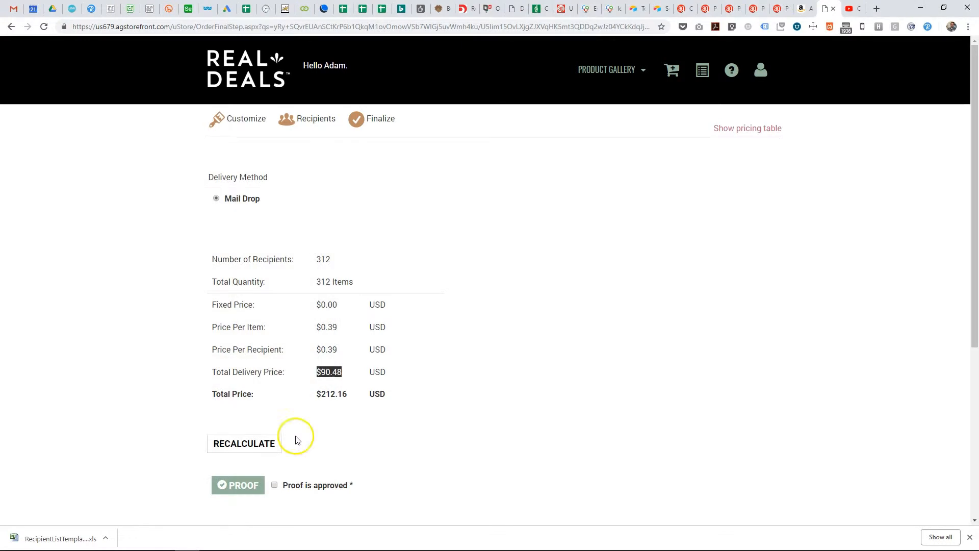
Step: Approve the proof and take the postcard order through the shopping cart to checkout
left_click(275, 487)
scroll(572, 384, "down", 3)
left_click(714, 364)
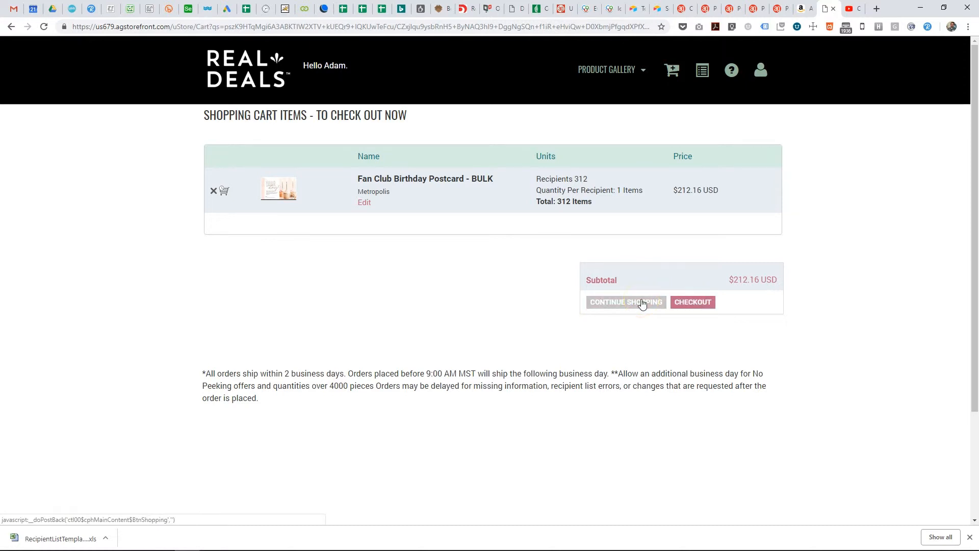
left_click(693, 305)
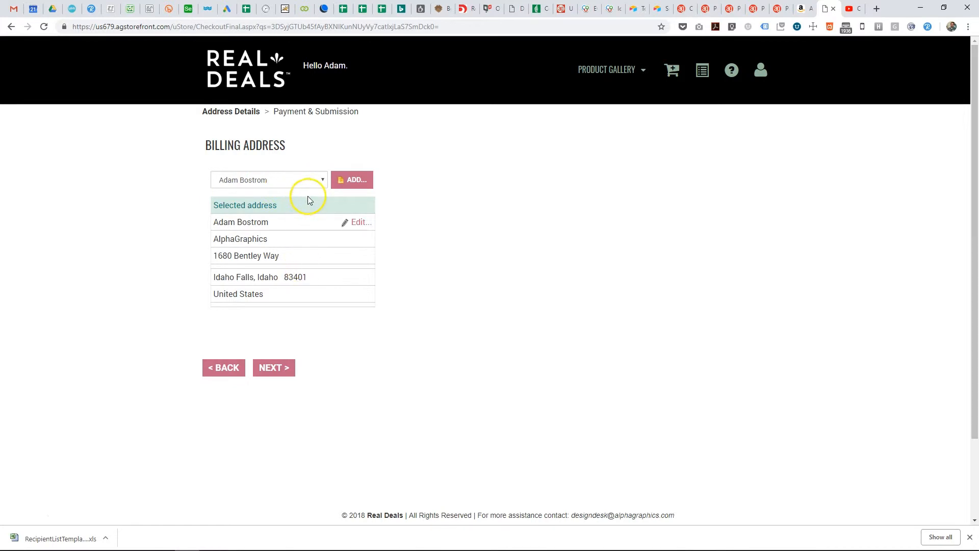
Step: Look through the saved billing addresses and the new billing address form, closing the form without adding an address
left_click(315, 182)
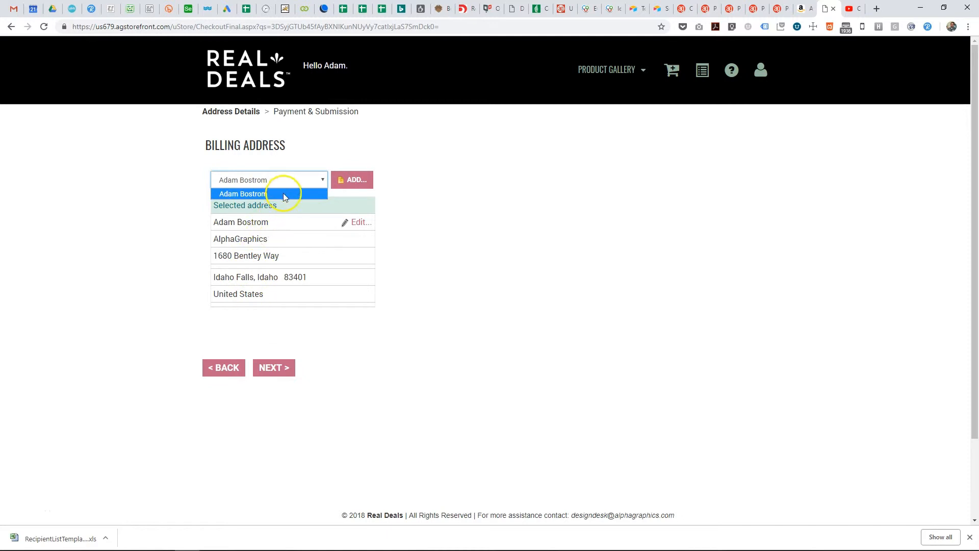
left_click(299, 162)
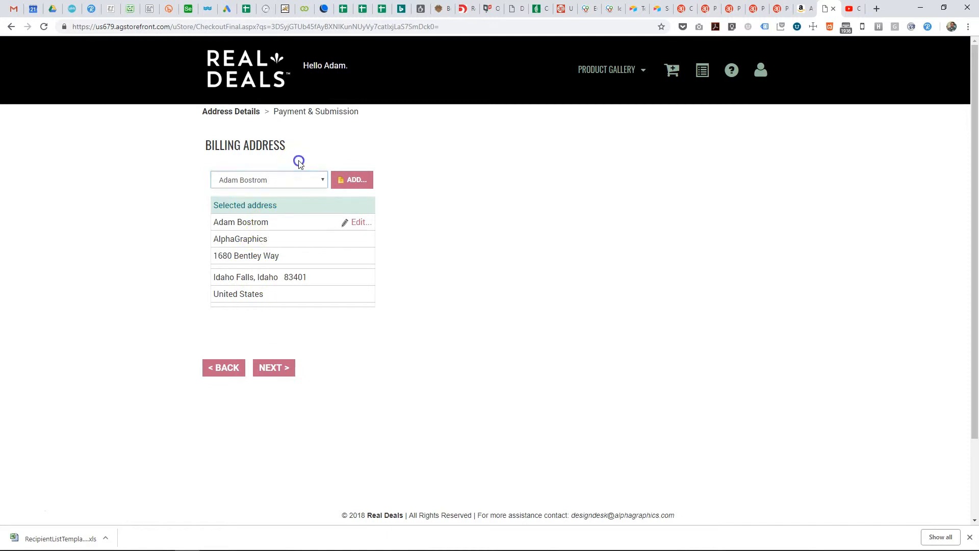
left_click(302, 205)
left_click(361, 183)
scroll(500, 280, "down", 3)
scroll(500, 280, "down", 2)
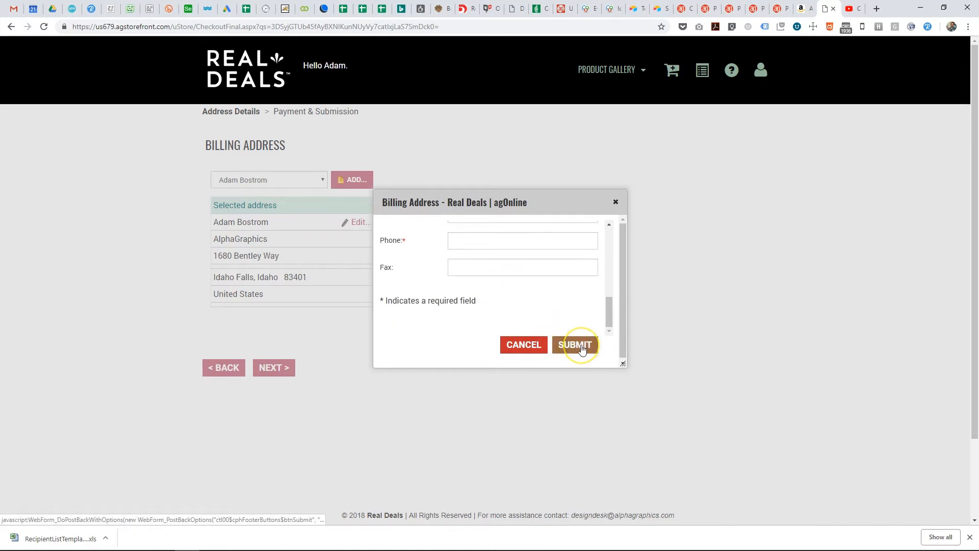
left_click(616, 202)
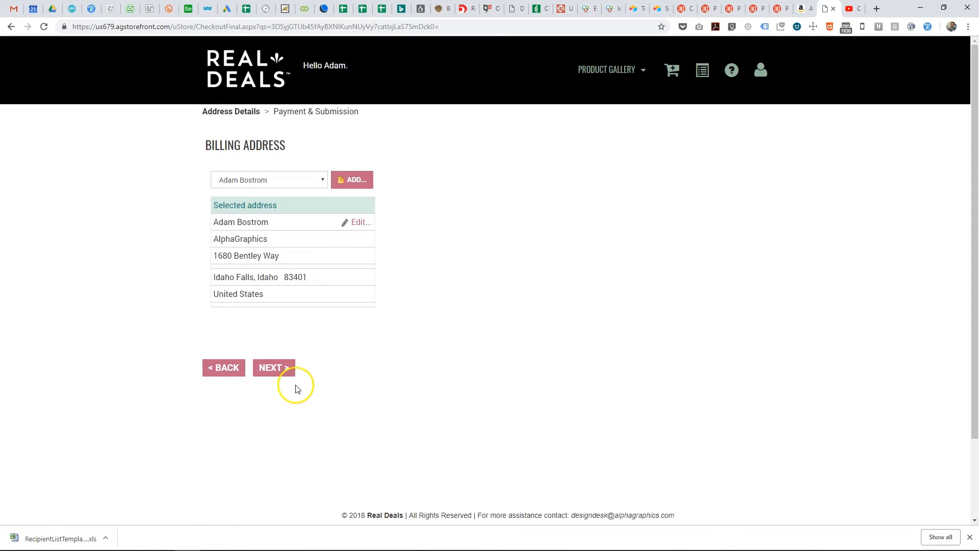
Step: Continue with the selected billing address to Payment & Submission and review the order's totals and payment notice
left_click(282, 370)
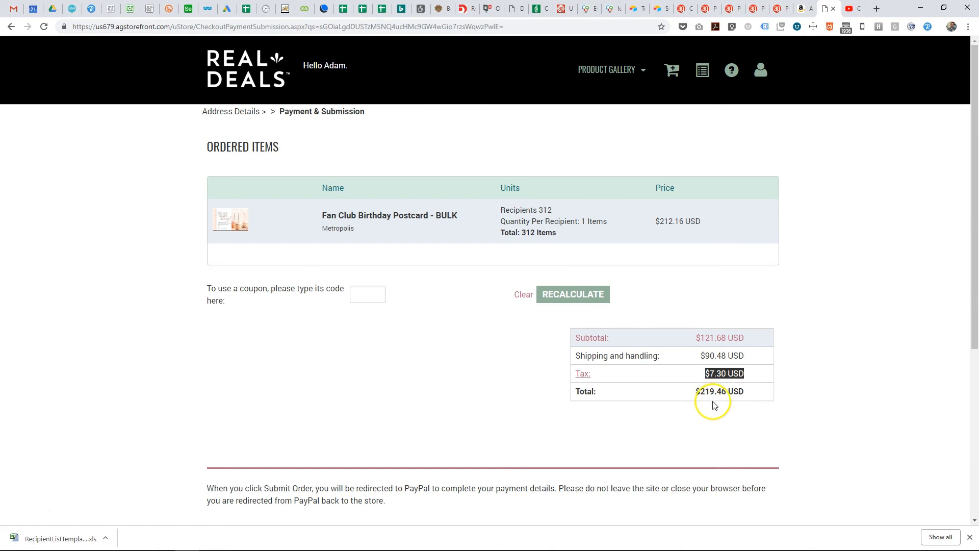
scroll(442, 312, "down", 3)
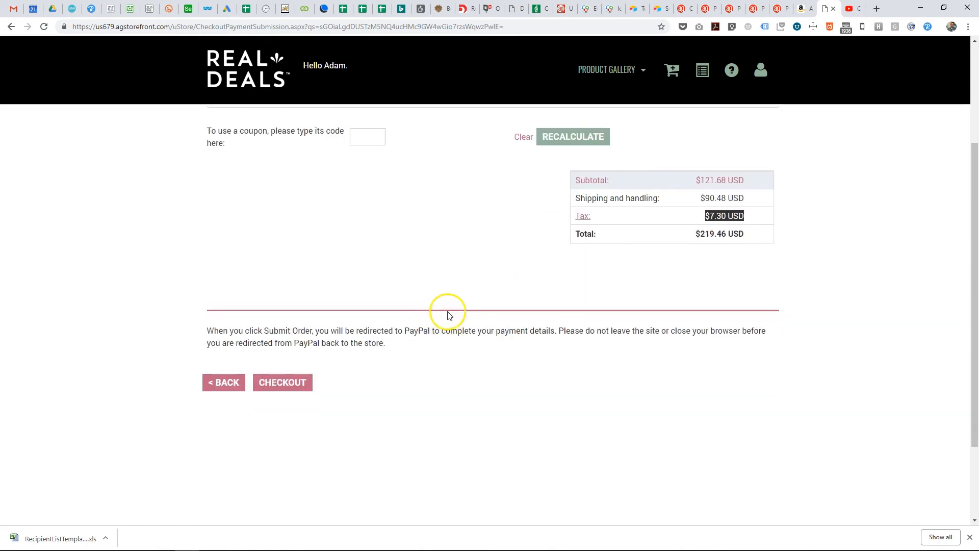
scroll(447, 315, "up", 2)
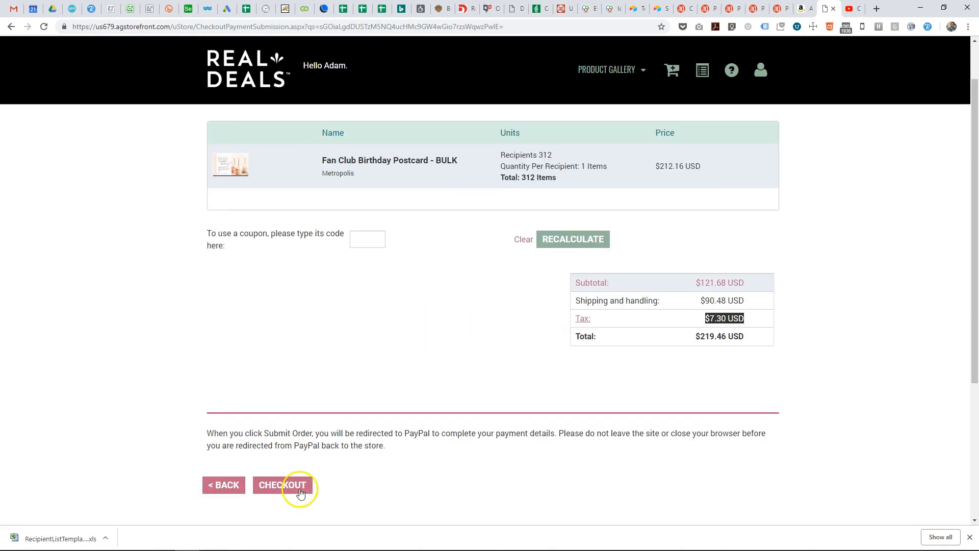